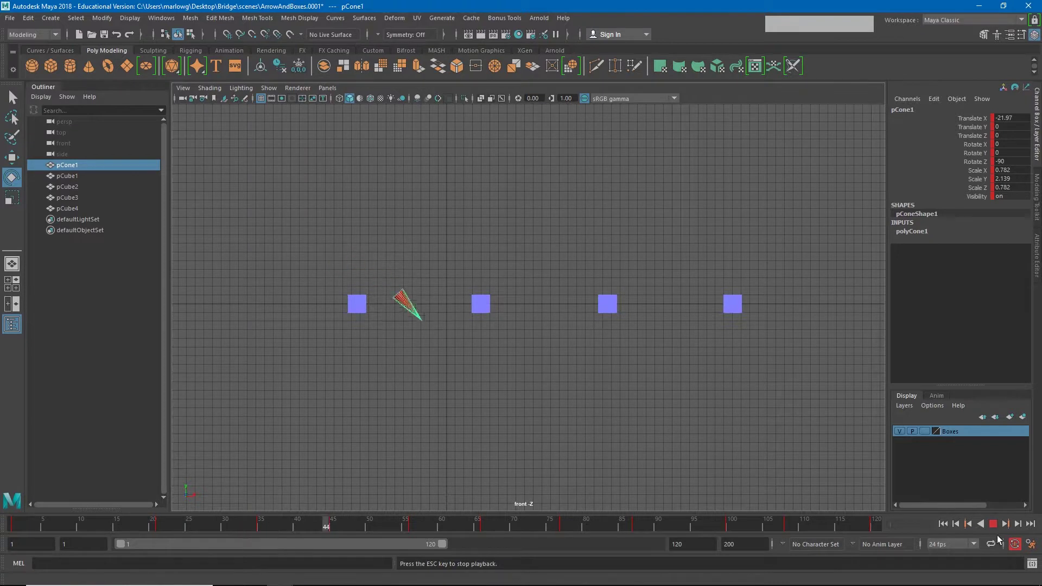
Stop playback, examine pCone1's animation curves in the Graph Editor with the current time at frame 56, and close the editor
left_click(994, 524)
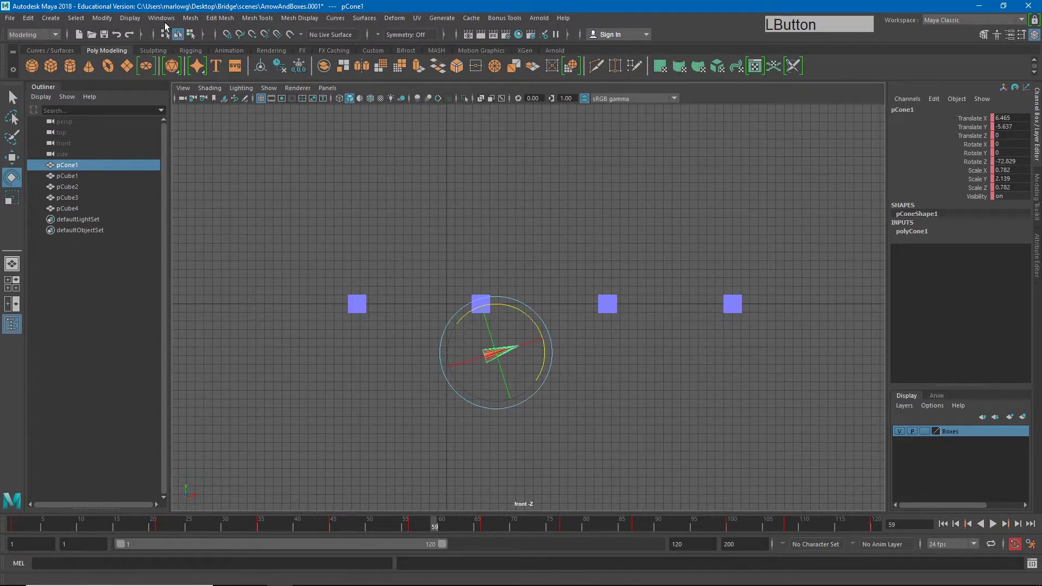
left_click(163, 21)
mouse_move(185, 79)
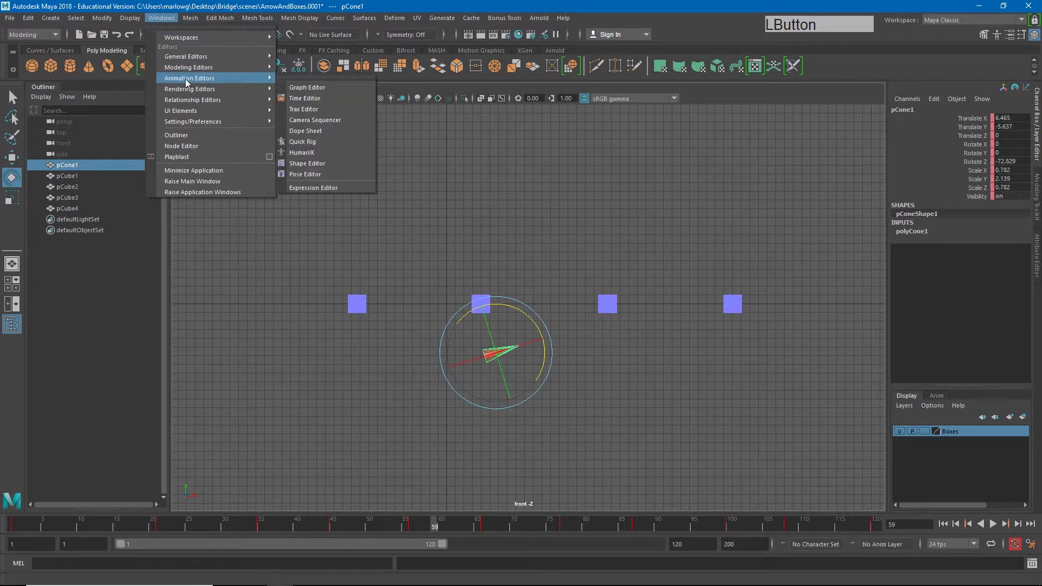
left_click(307, 88)
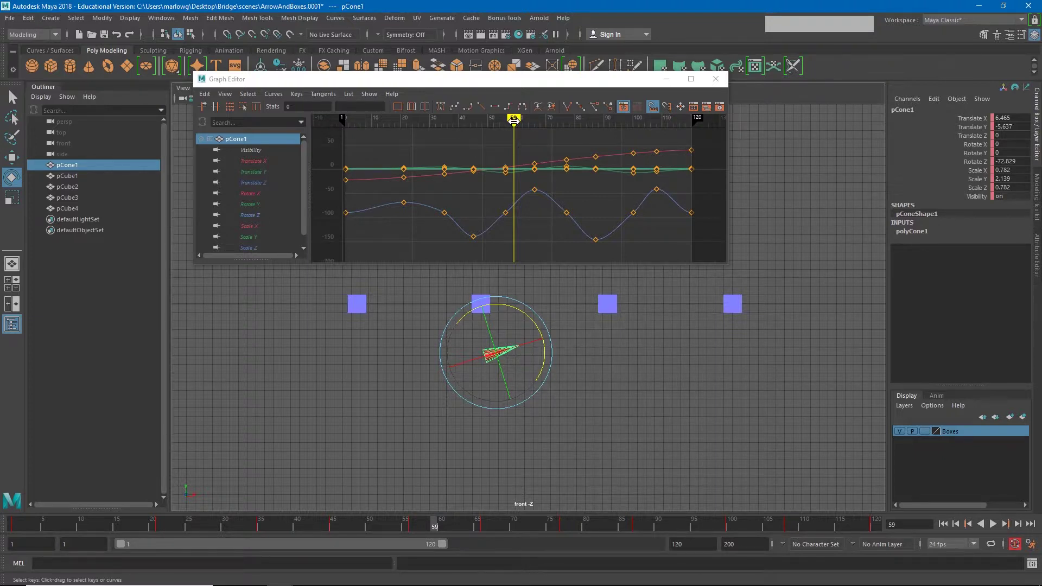
left_click_drag(513, 121, 505, 121)
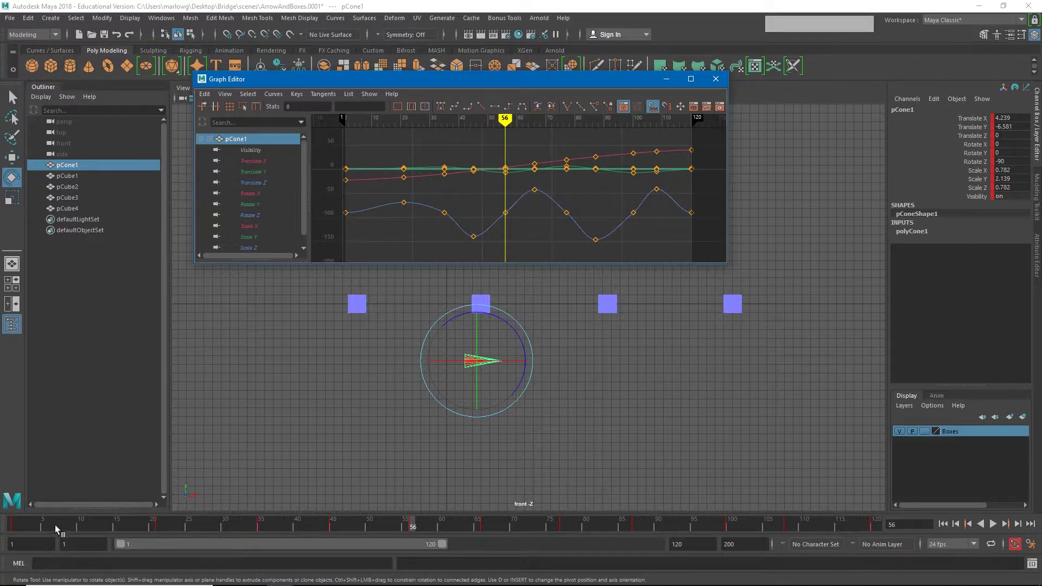
left_click(716, 79)
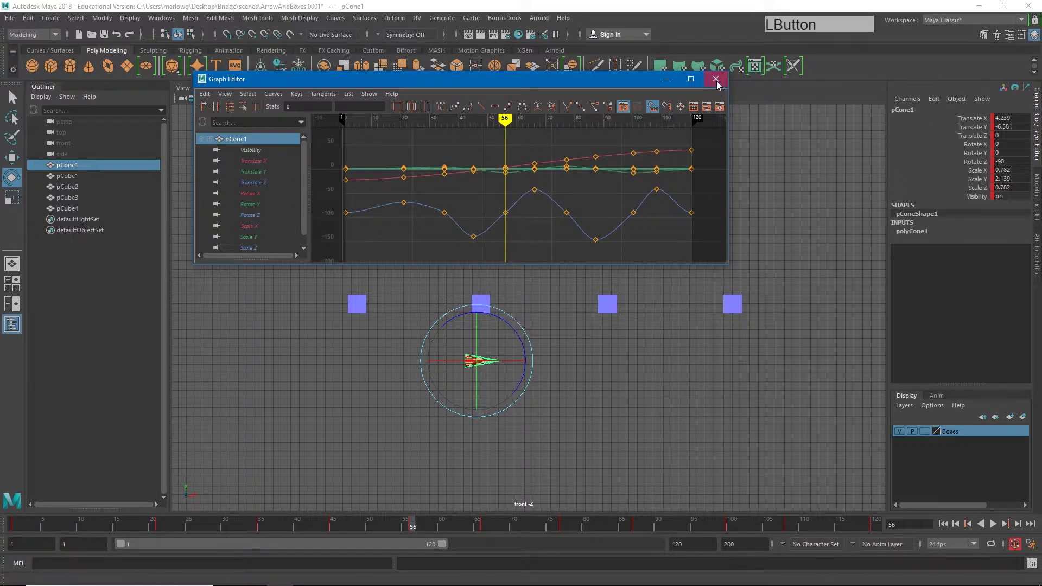
Set a key on pCone1 at frame 1 and advance through its keyframes to frame 120
left_click(14, 527)
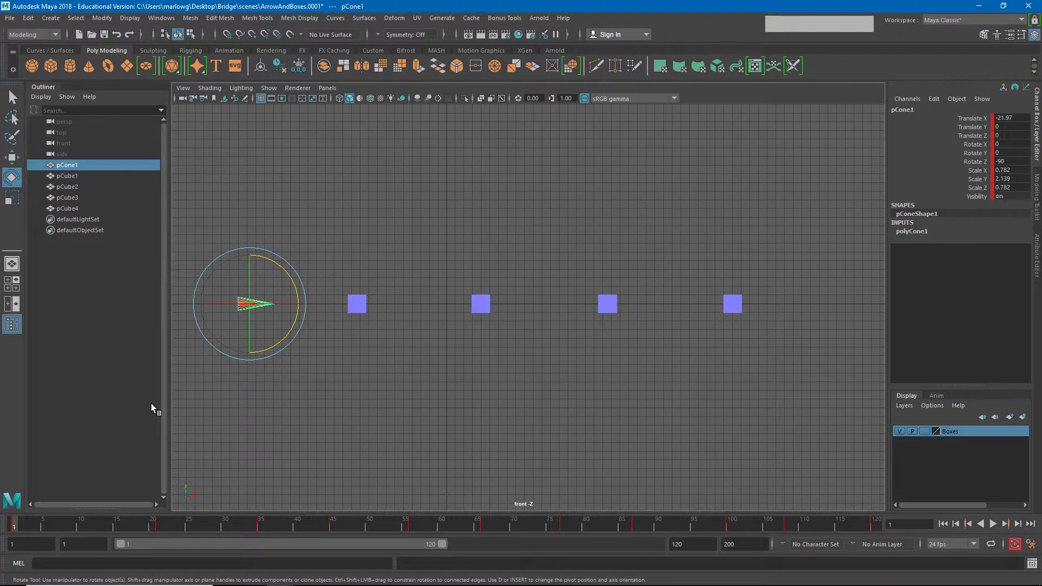
key("s")
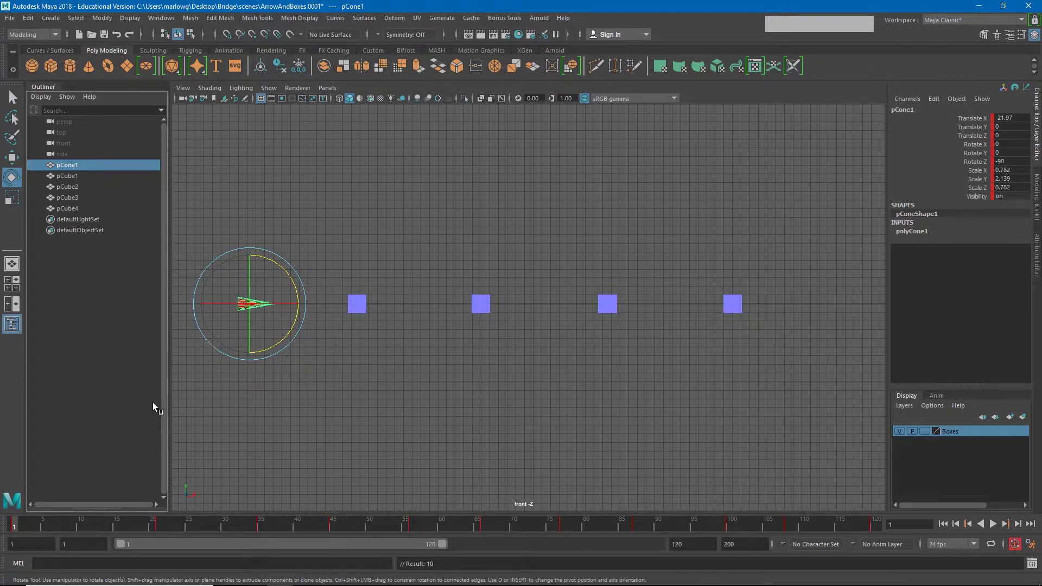
key("period")
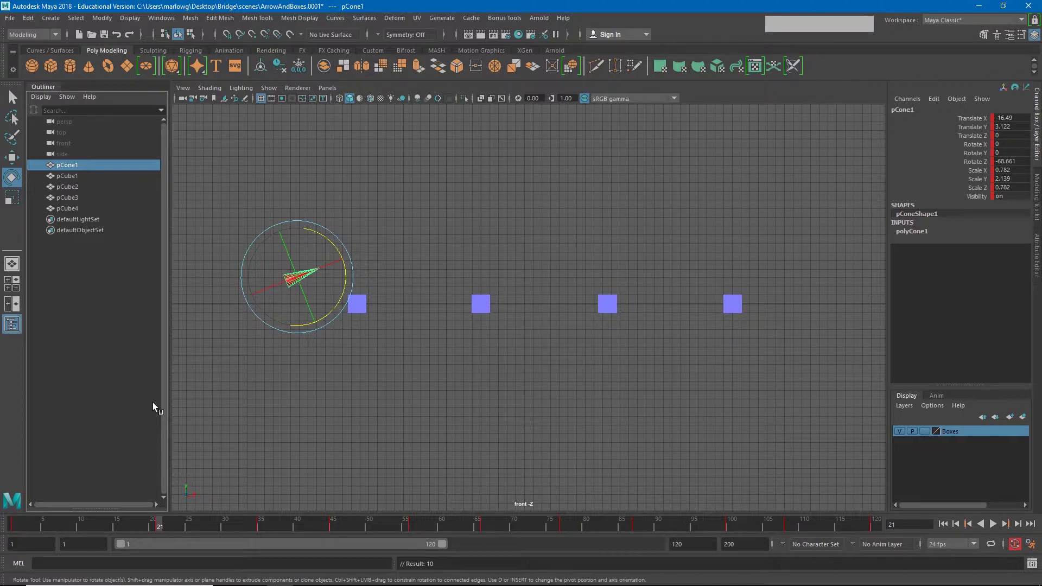
key("period")
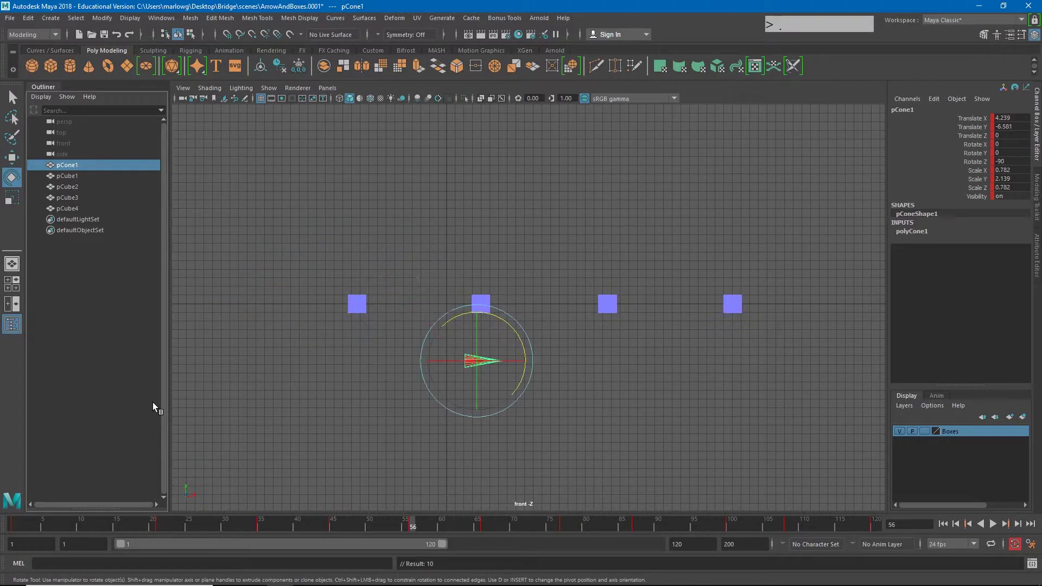
key("period")
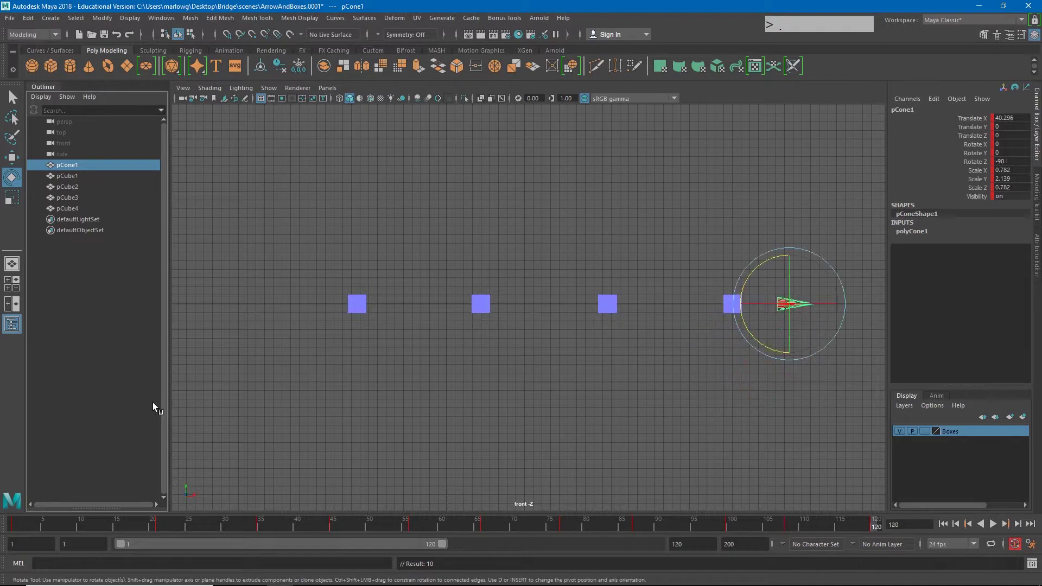
Step back through pCone1's keyframes from frame 120 to frame 1 to examine each pose
key("comma")
key("comma")
key("comma")
key("comma")
key("comma")
key("comma")
key("comma")
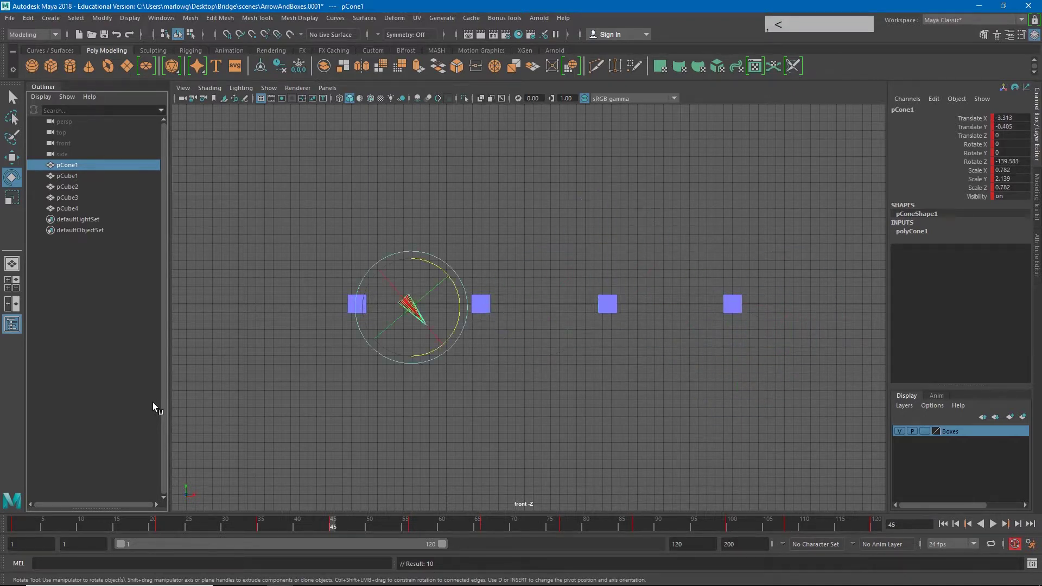
key("comma")
key("comma")
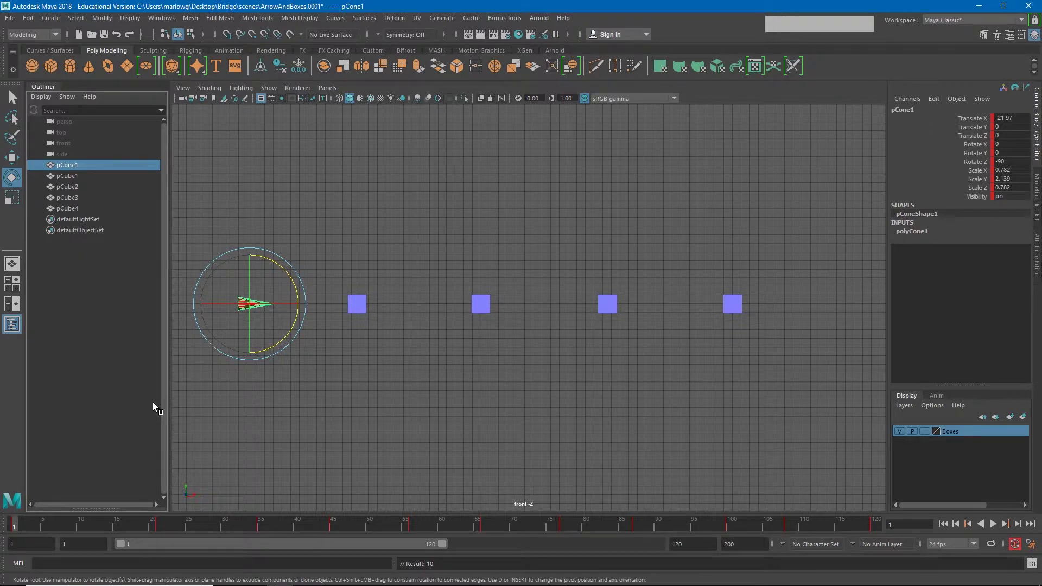
Step forward through pCone1's keyframes, re-keying existing poses along the way, and scrub the full animation to frame 120
key("period")
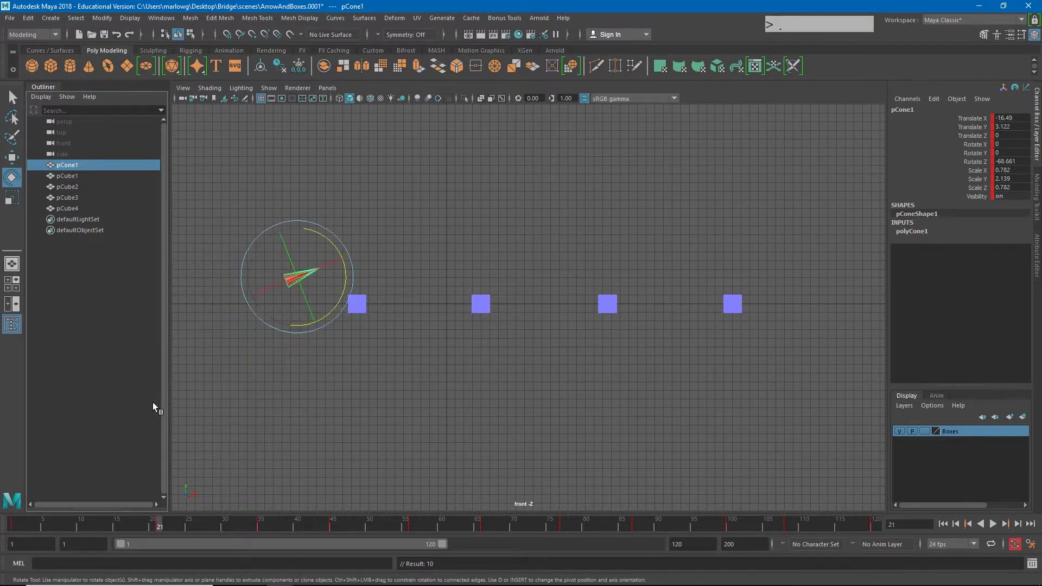
key("s")
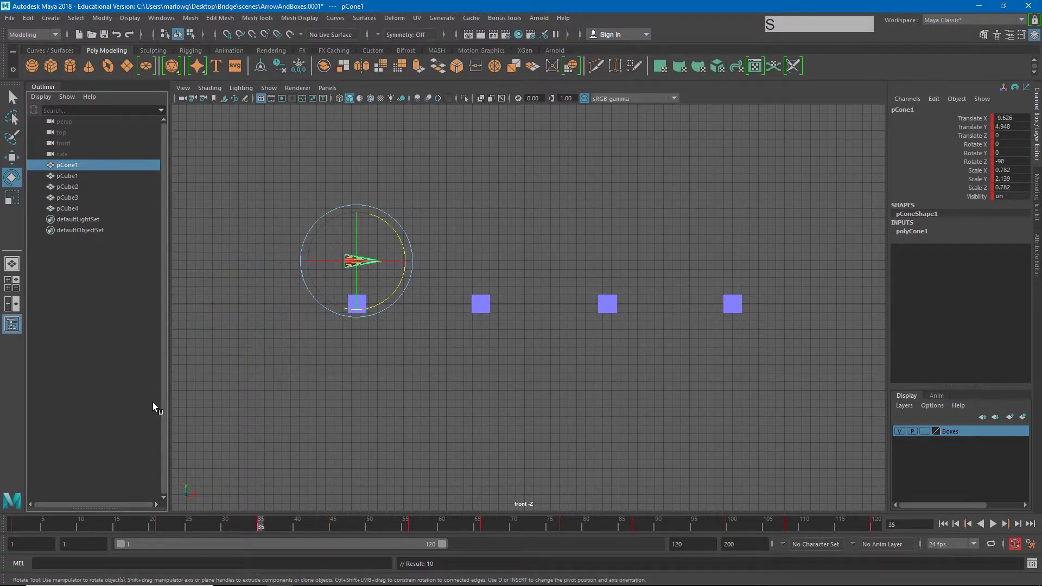
key("period")
key("period")
key("period")
key("period")
key("period")
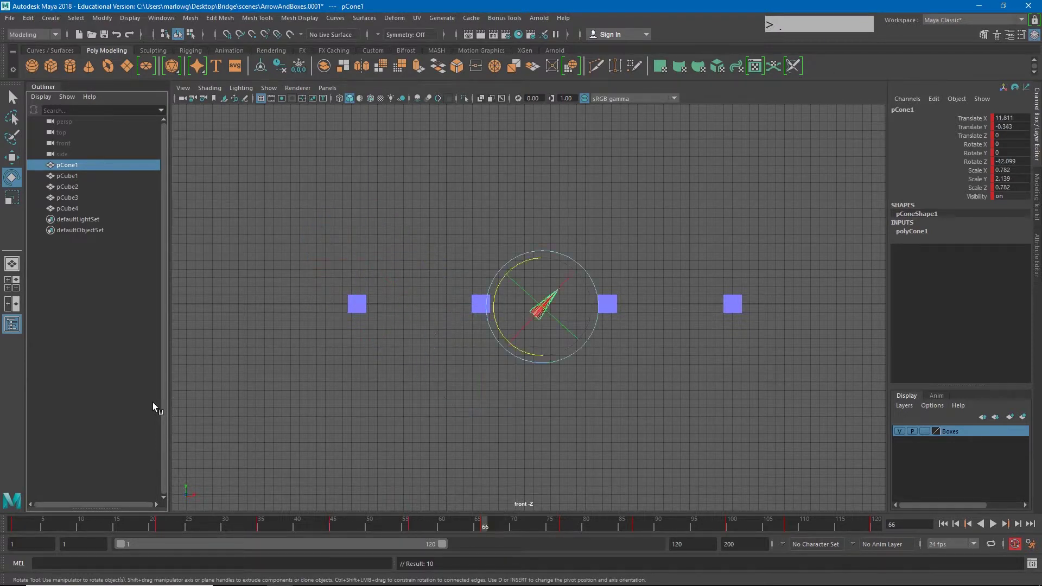
key("period")
key("period")
key("period")
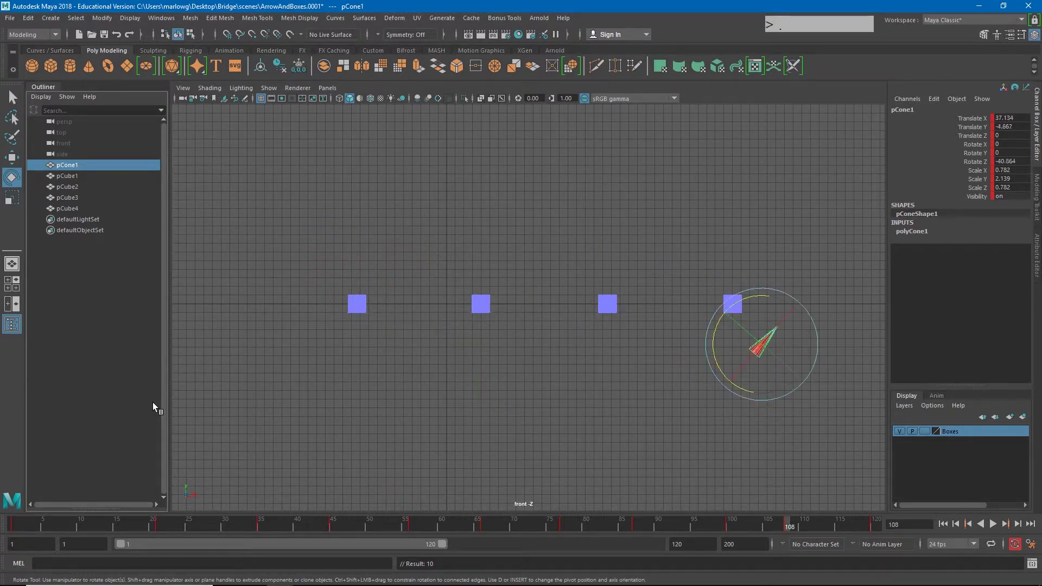
key("s")
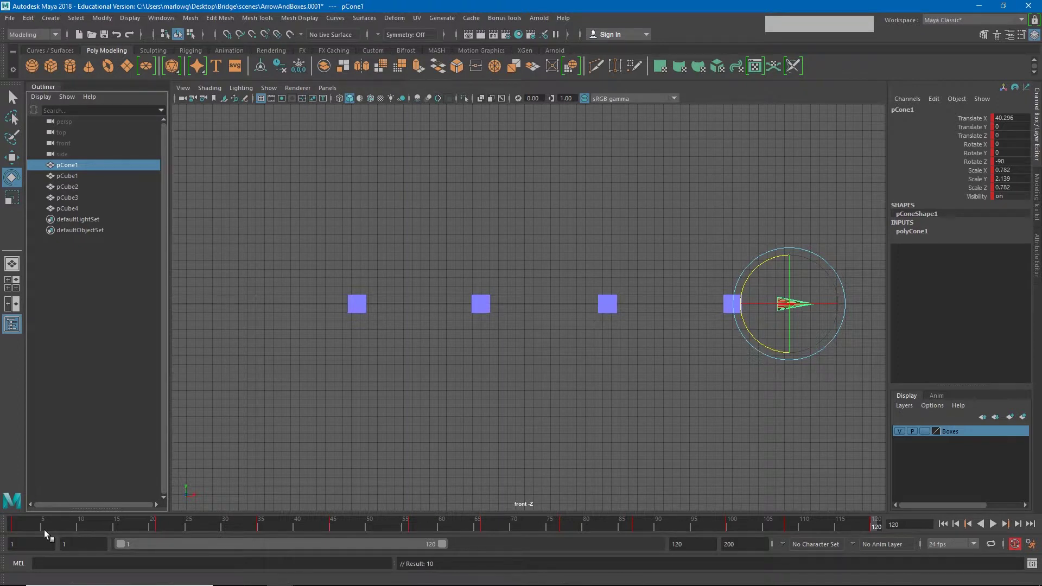
left_click_drag(48, 528, 880, 565)
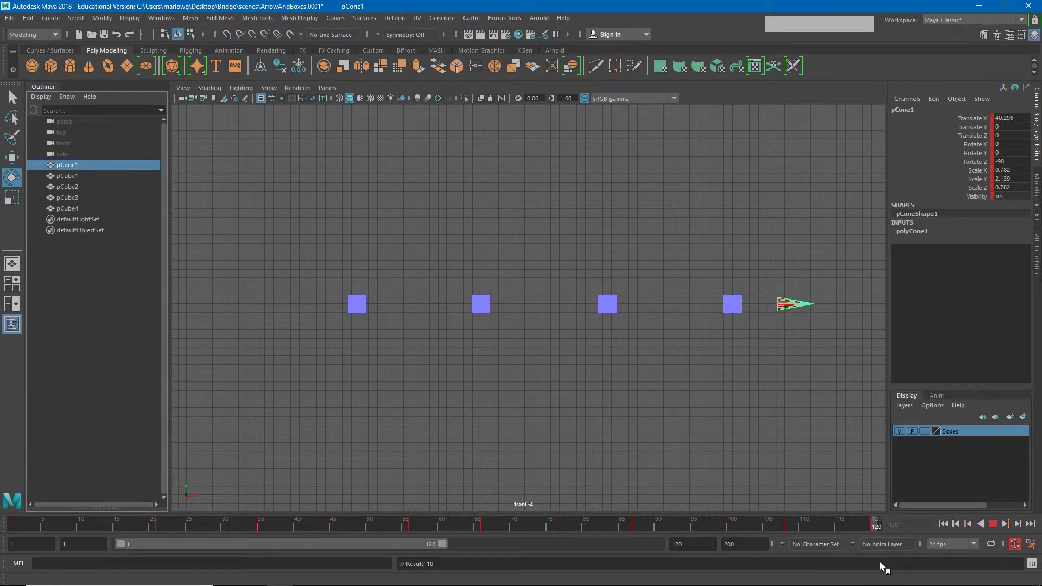
Condense pCone1's in-between keys, shift them to about frames 43–94, and snap them to whole frames
left_click_drag(102, 525, 530, 529)
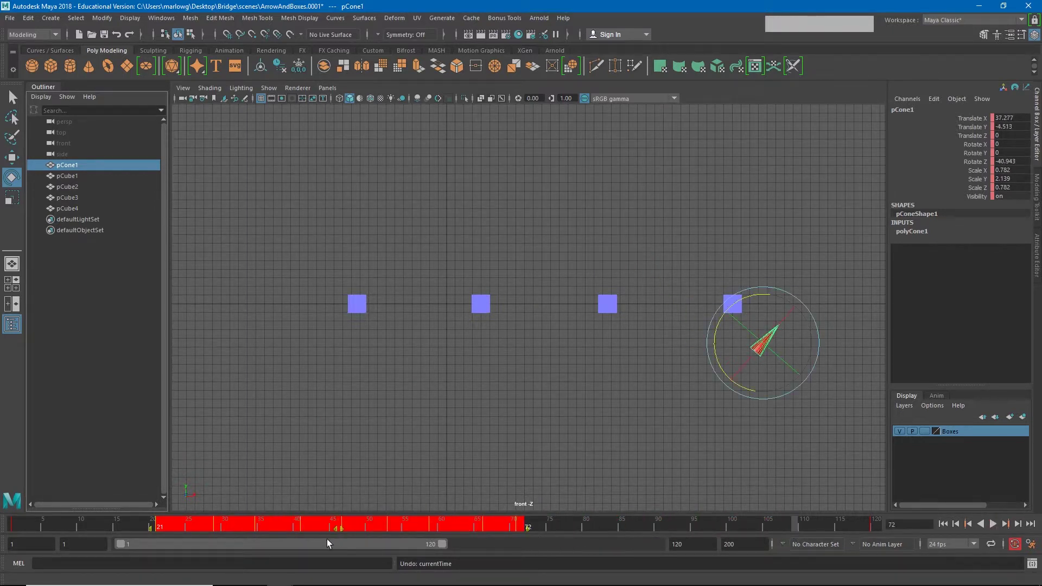
left_click_drag(340, 528, 502, 524)
right_click_drag(540, 529, 572, 397)
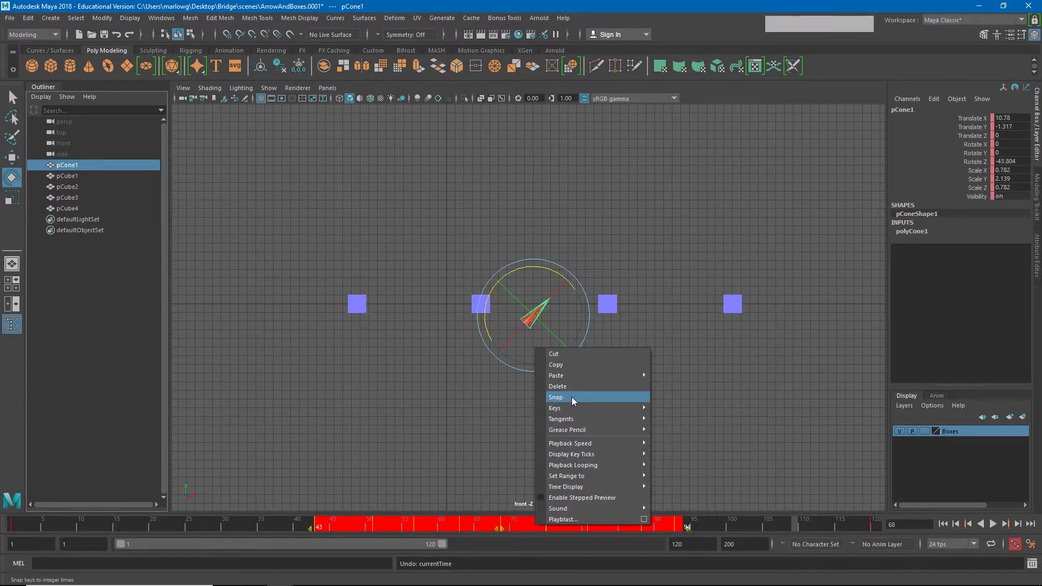
left_click(572, 397)
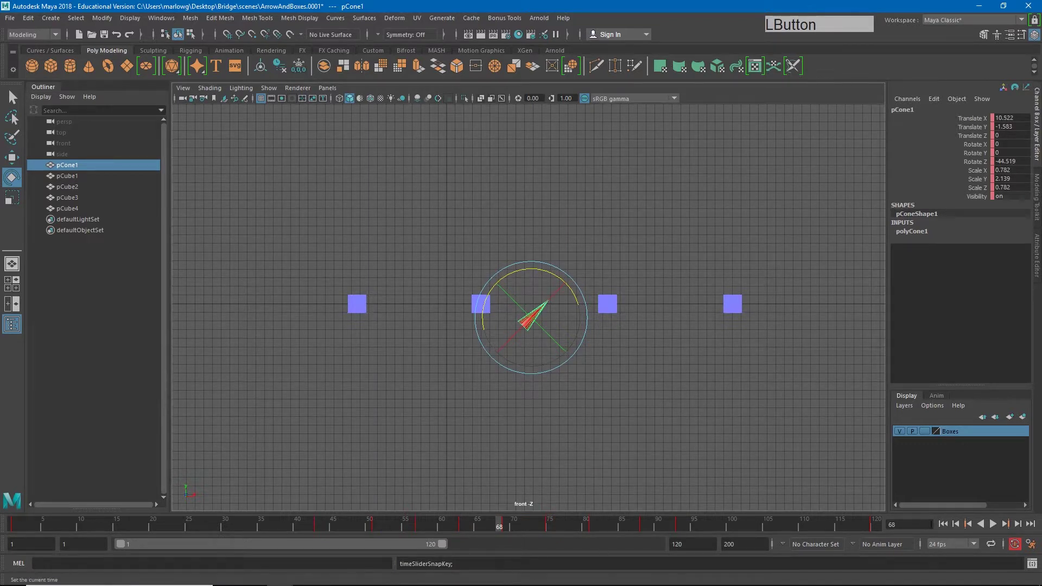
Play the retimed arrow animation from frame 1 to review it, and stop playback
left_click(943, 525)
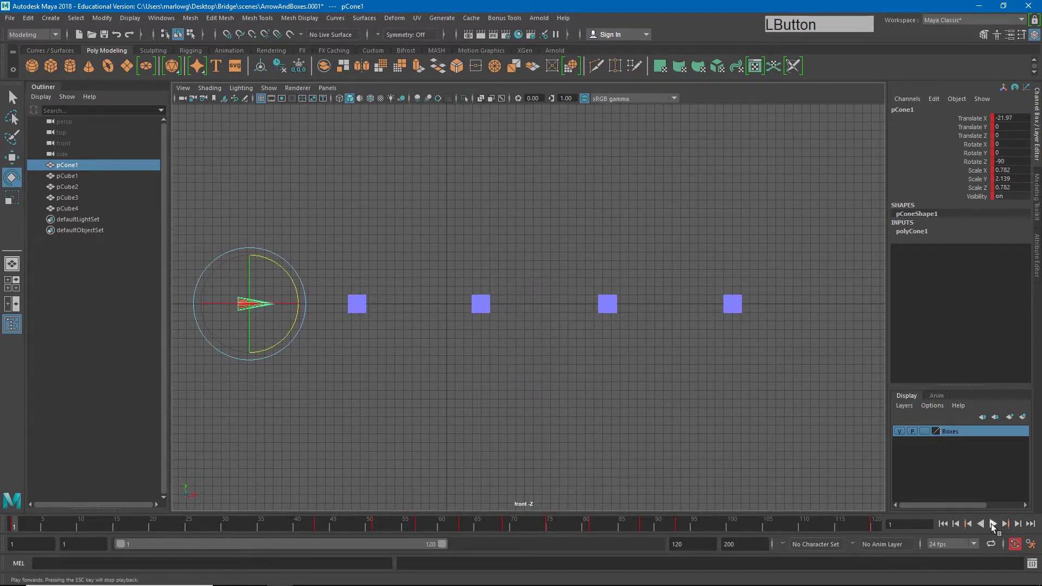
left_click(993, 524)
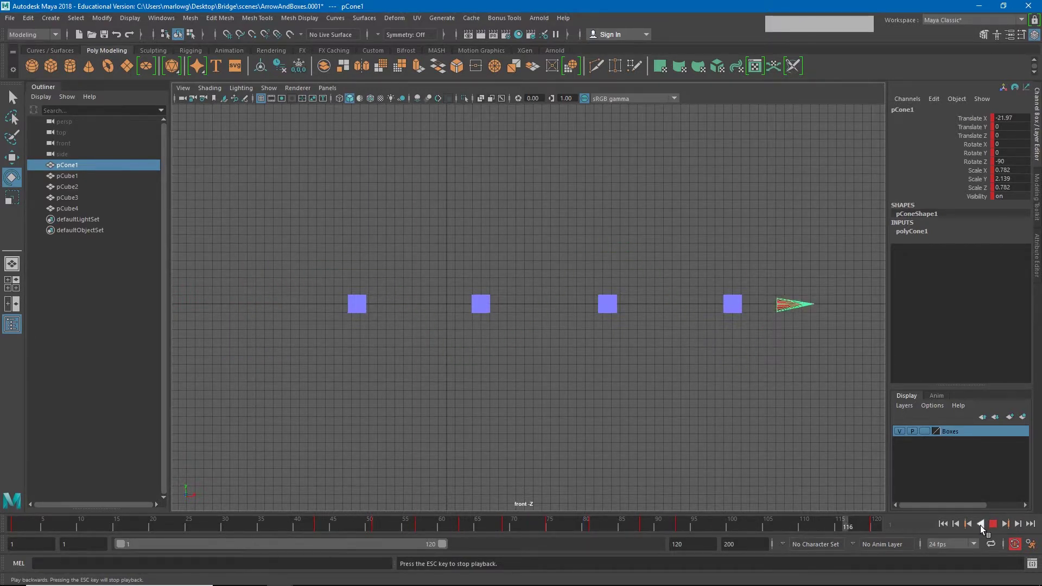
left_click(992, 524)
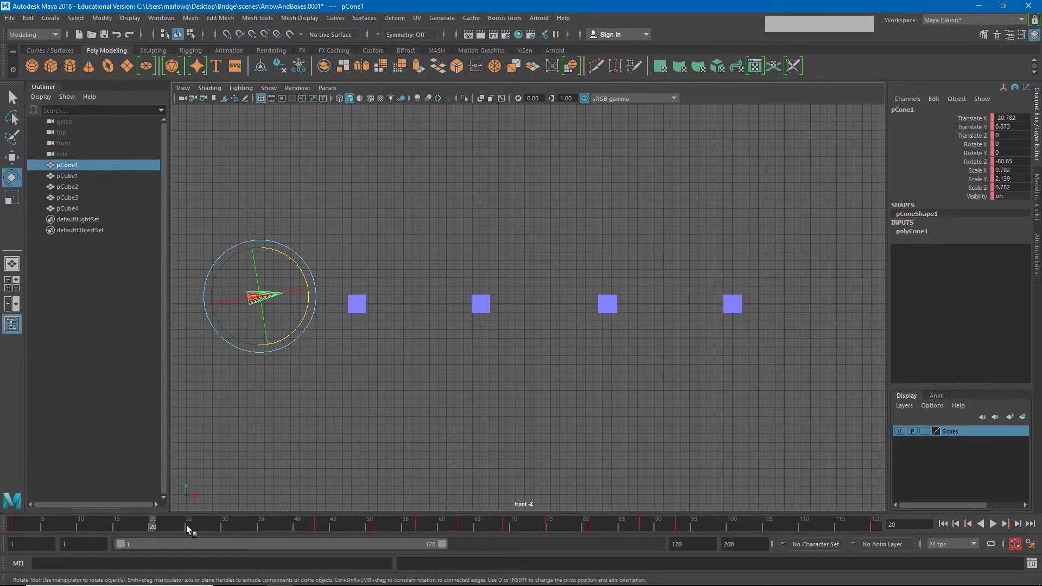
Copy pCone1's key at frame 1 and paste it at frame 35 to hold the starting pose
left_click(14, 529)
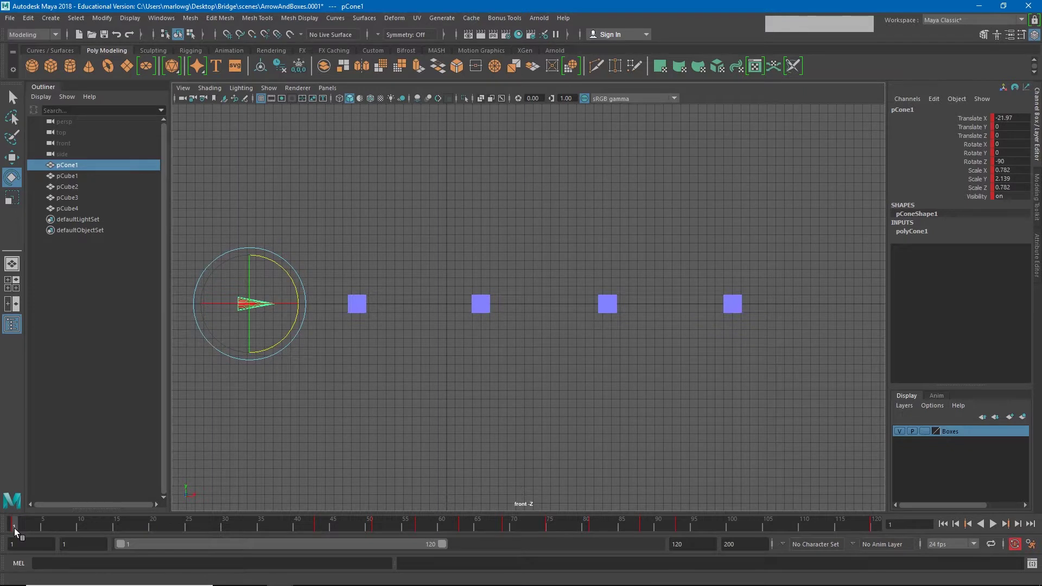
right_click(14, 529)
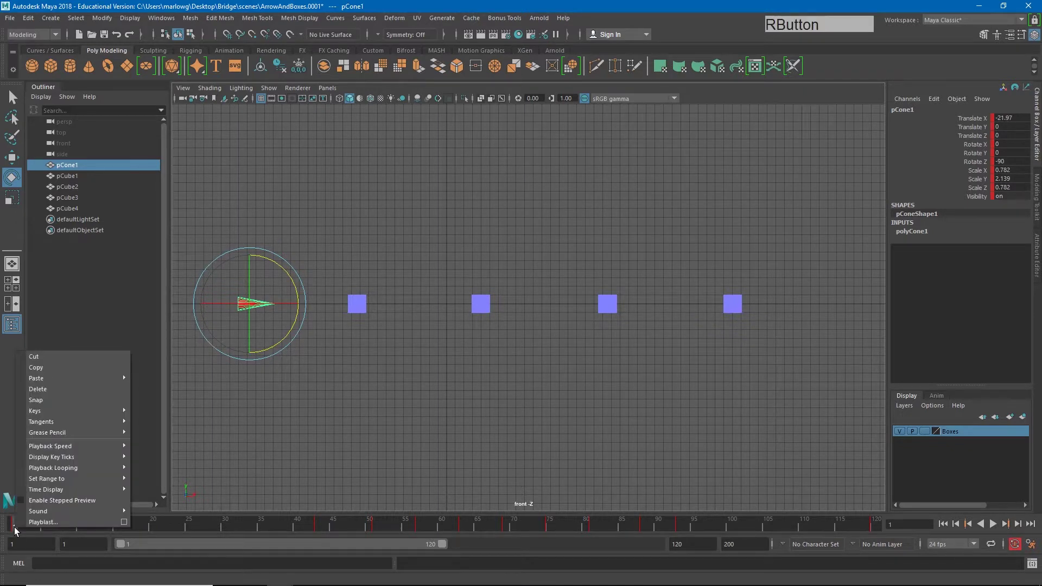
left_click(71, 368)
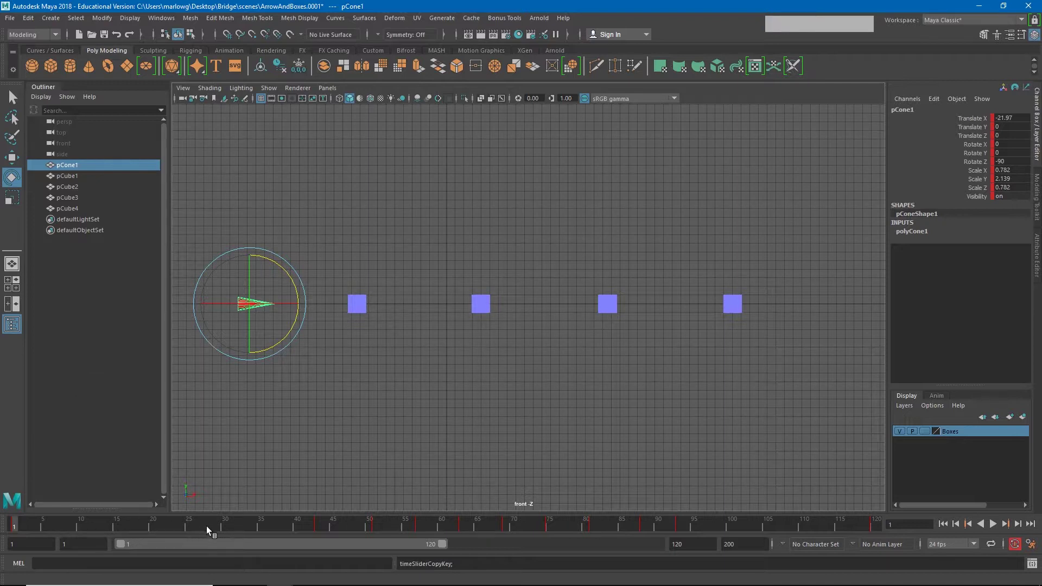
left_click_drag(222, 527, 259, 529)
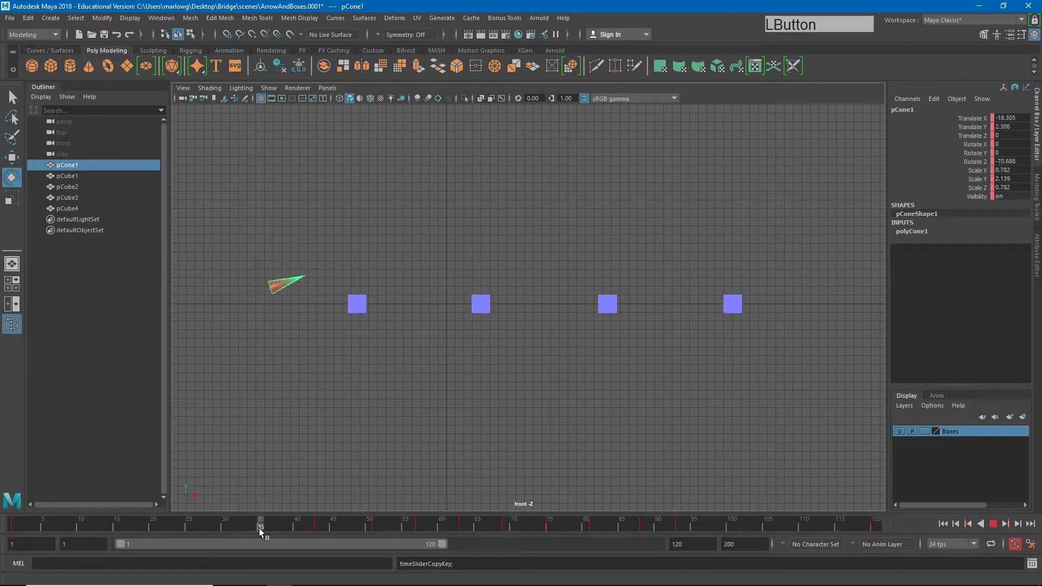
right_click(260, 529)
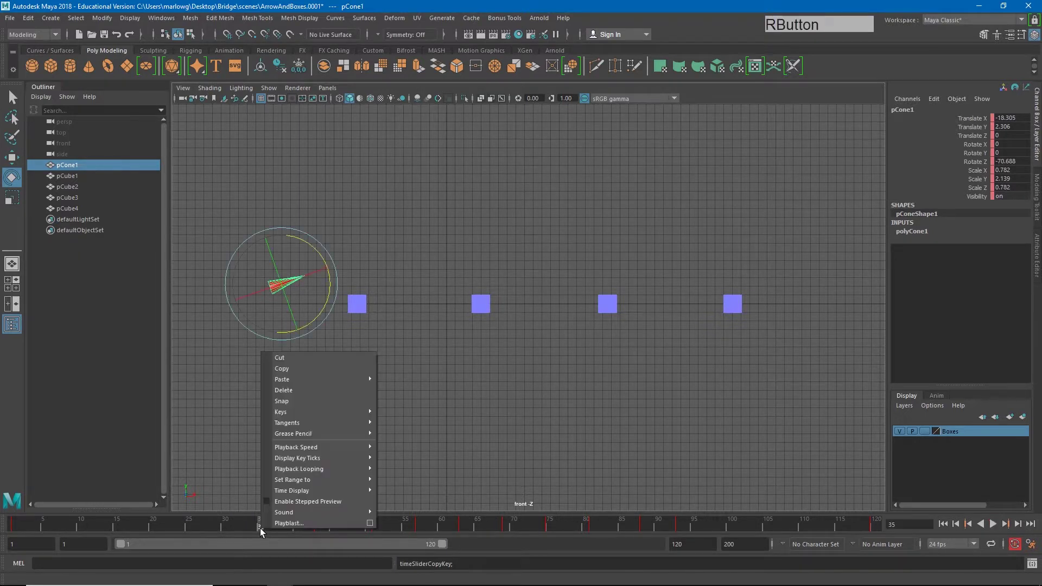
mouse_move(297, 380)
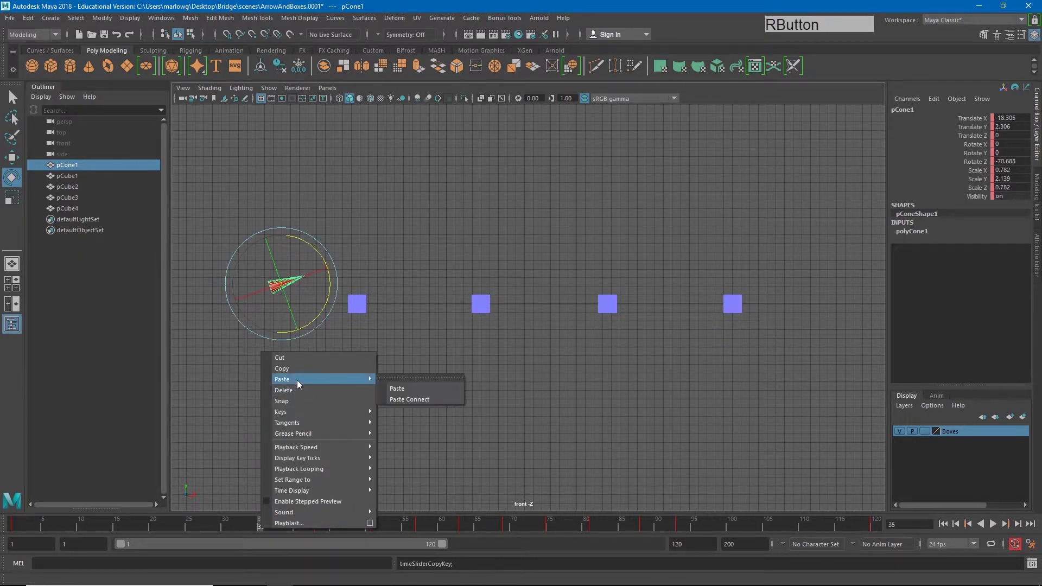
left_click(402, 390)
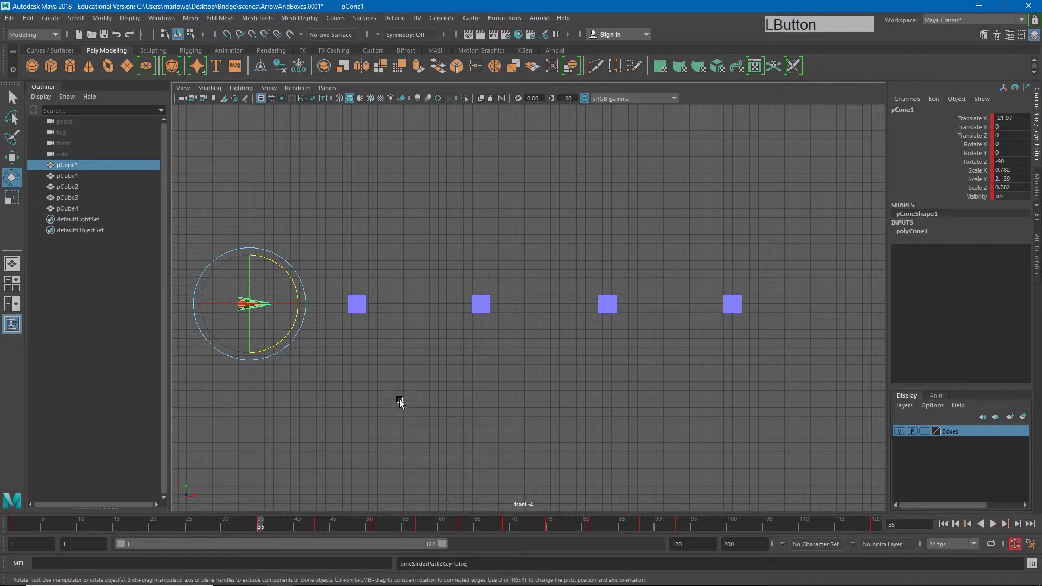
key("w")
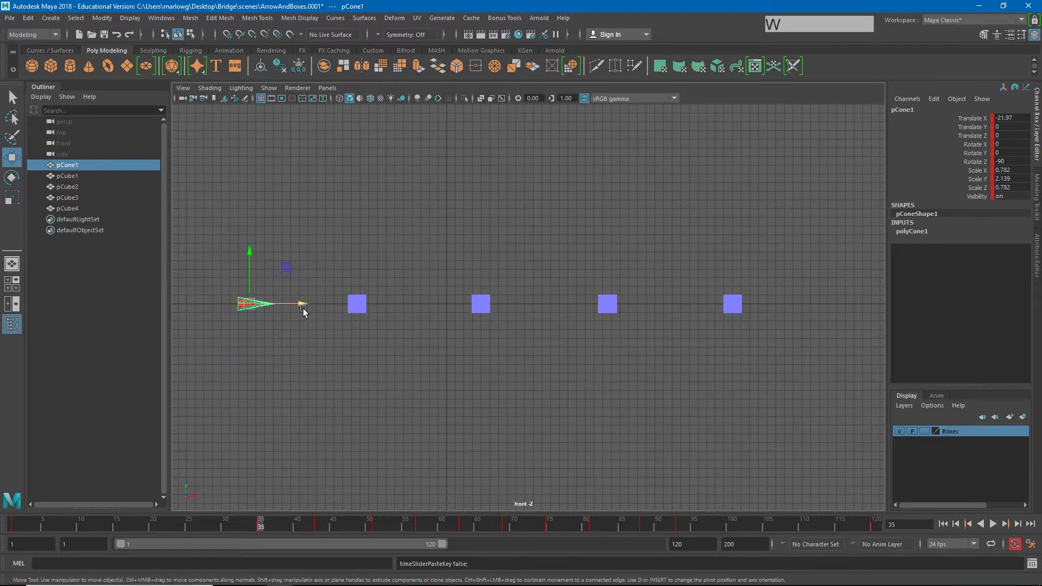
left_click_drag(304, 304, 268, 304)
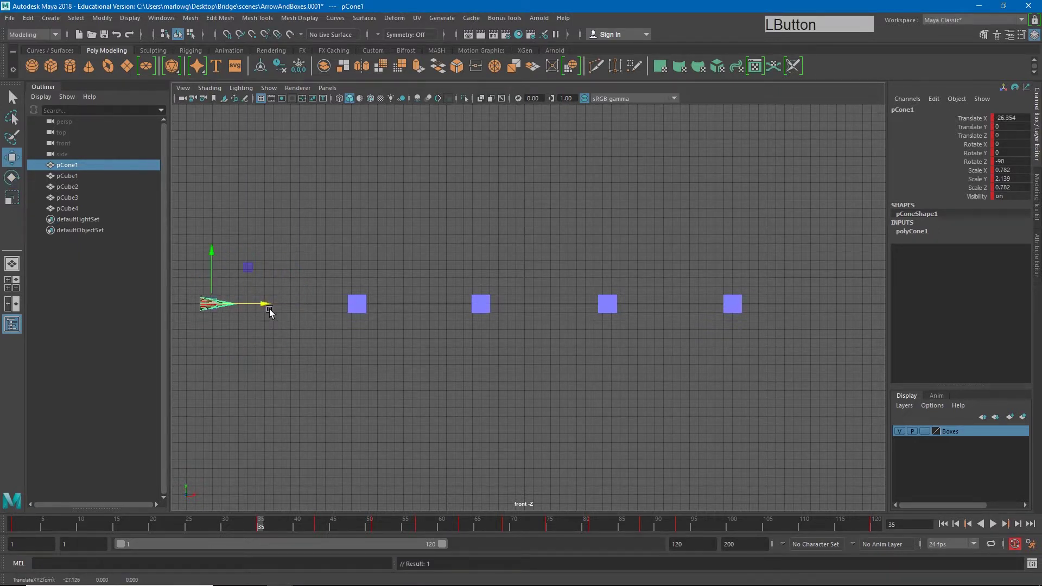
key("ctrl+z")
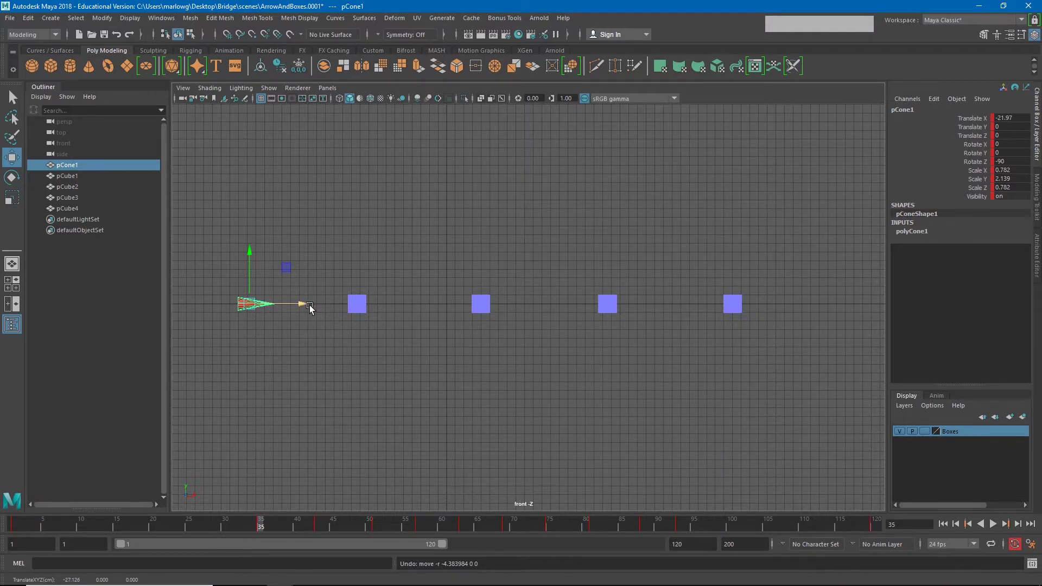
Key pCone1 at frame 35 at Translate X about -24.66, Y about -2.07, Rotate Z about -51.4, Scale X about 1.09 and Scale Y about 1.54
left_click(316, 524)
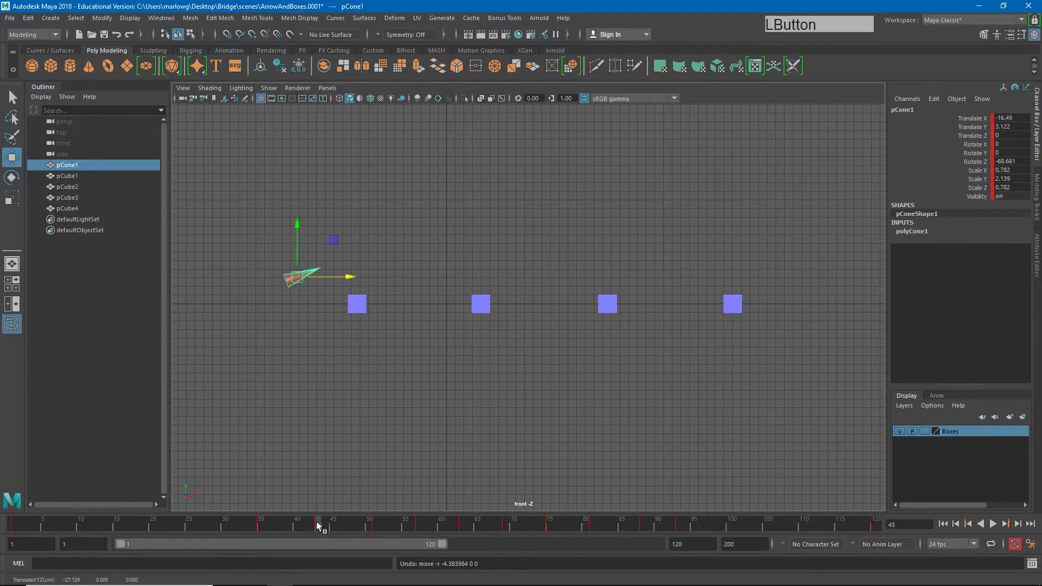
left_click(261, 524)
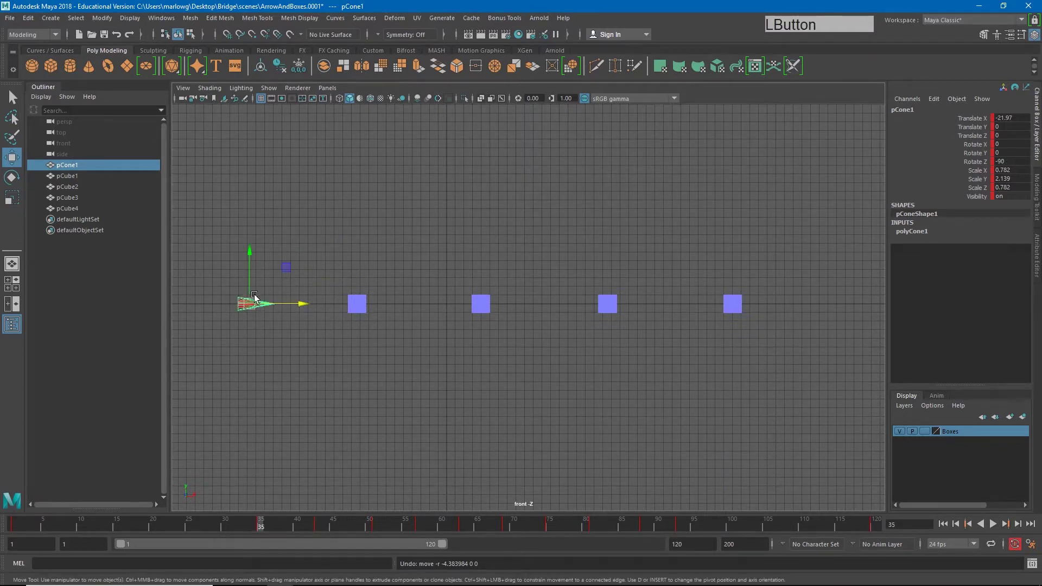
left_click_drag(249, 281, 248, 299)
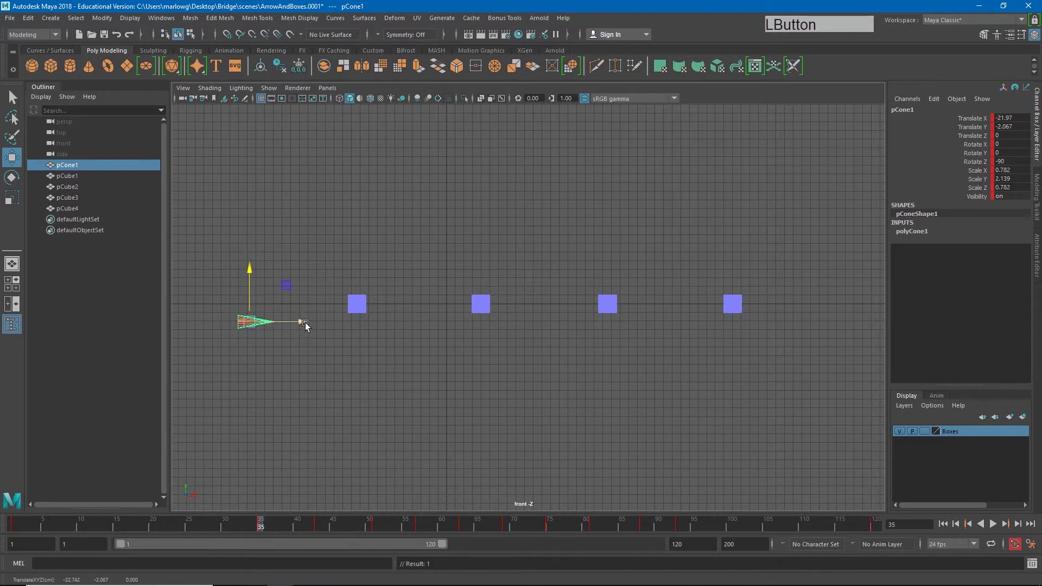
left_click_drag(299, 322, 256, 302)
key("e")
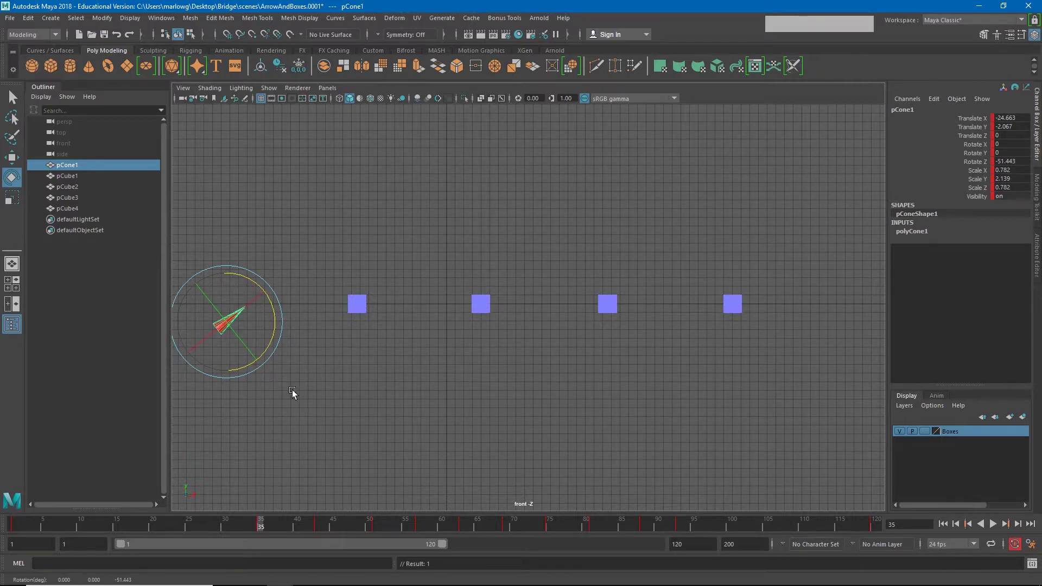
key("r")
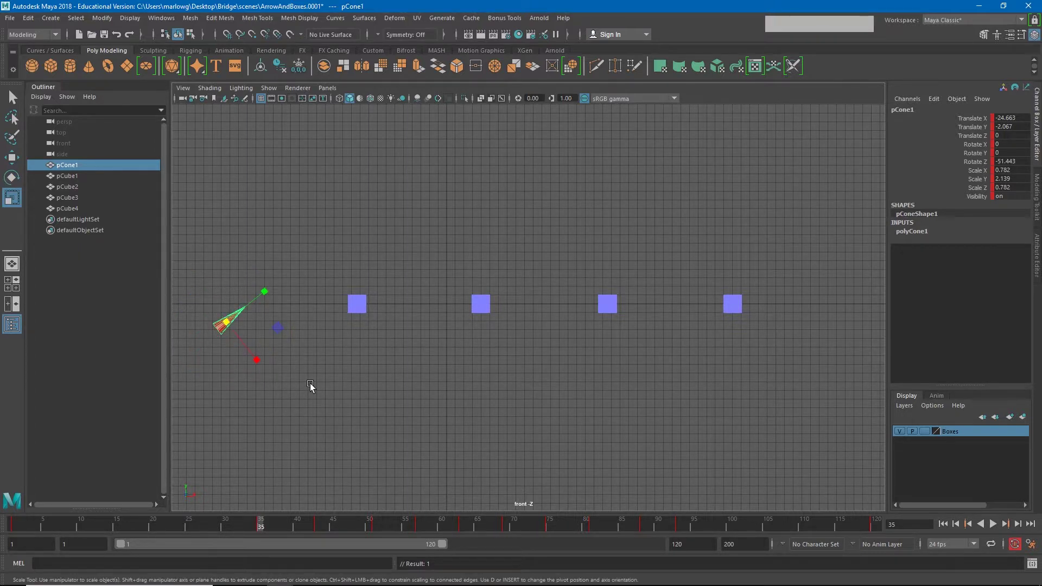
left_click_drag(266, 289, 273, 374)
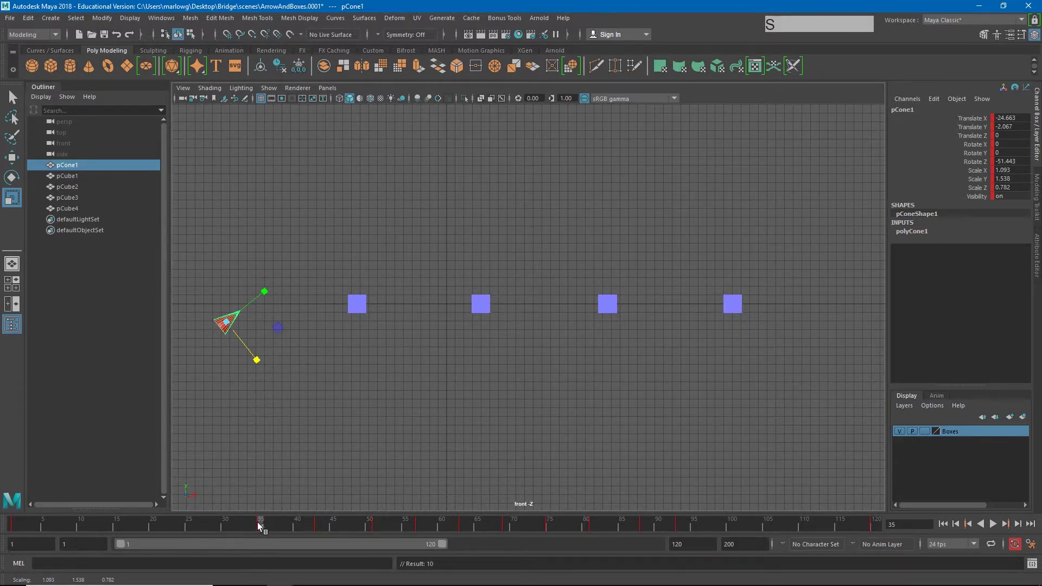
Play the animation from frame 1 to review the new wind-up pose, stop playback, and return to the start
left_click_drag(261, 528, 14, 525)
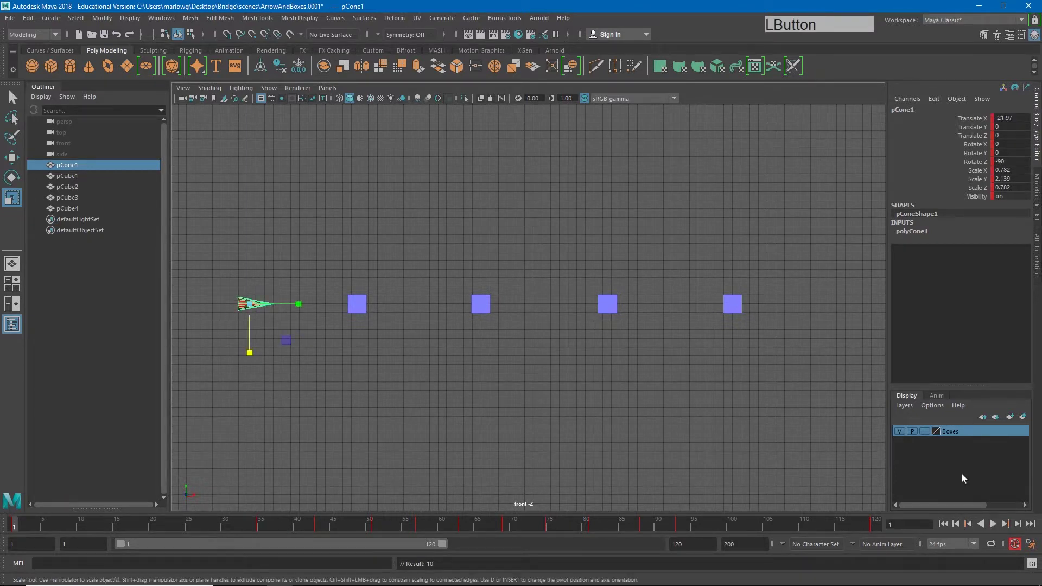
left_click(992, 523)
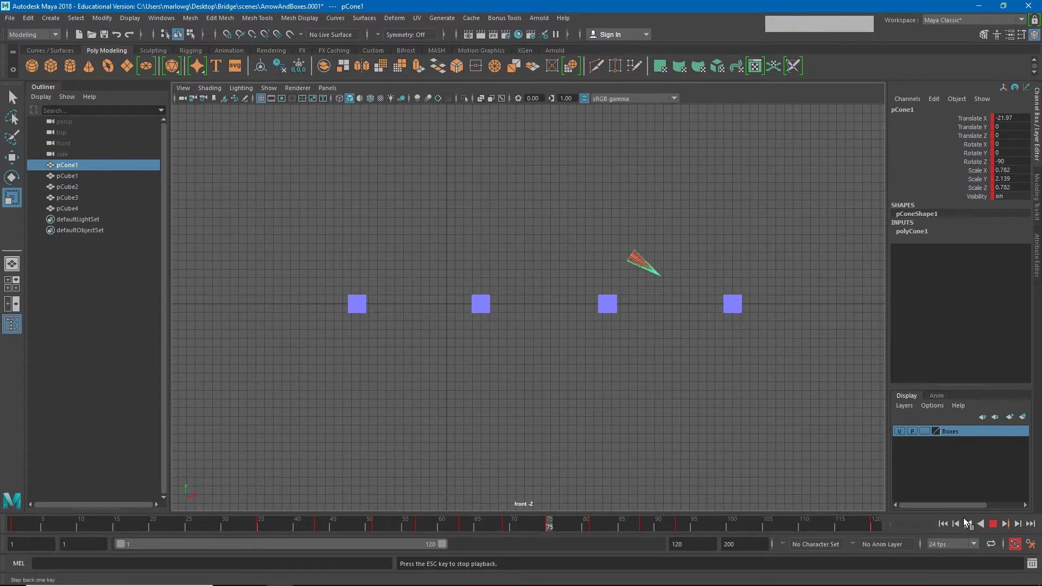
left_click(993, 525)
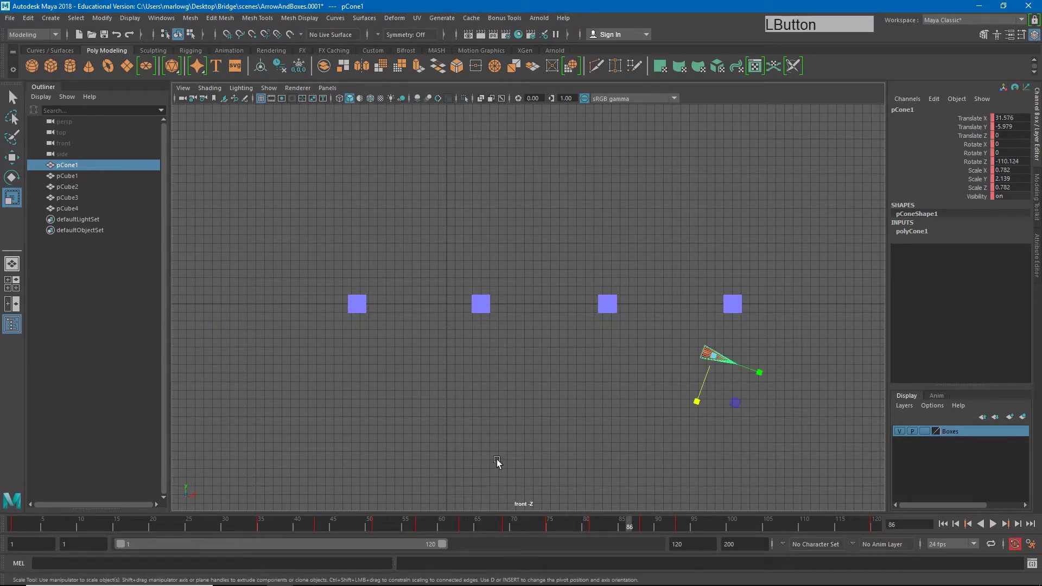
left_click(943, 525)
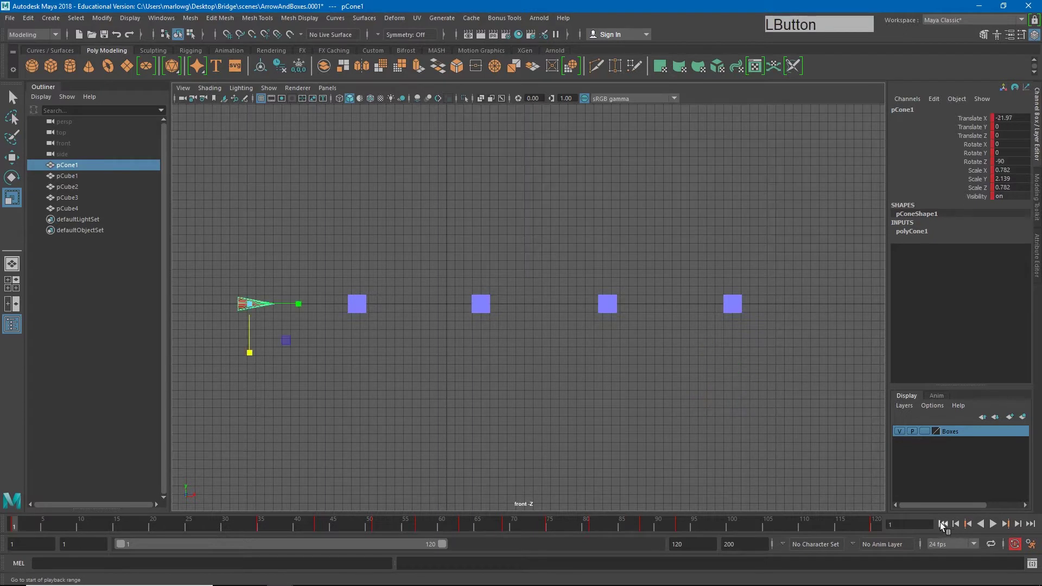
Move pCone1's wind-up key from frame 35 to frame 39
left_click(259, 525)
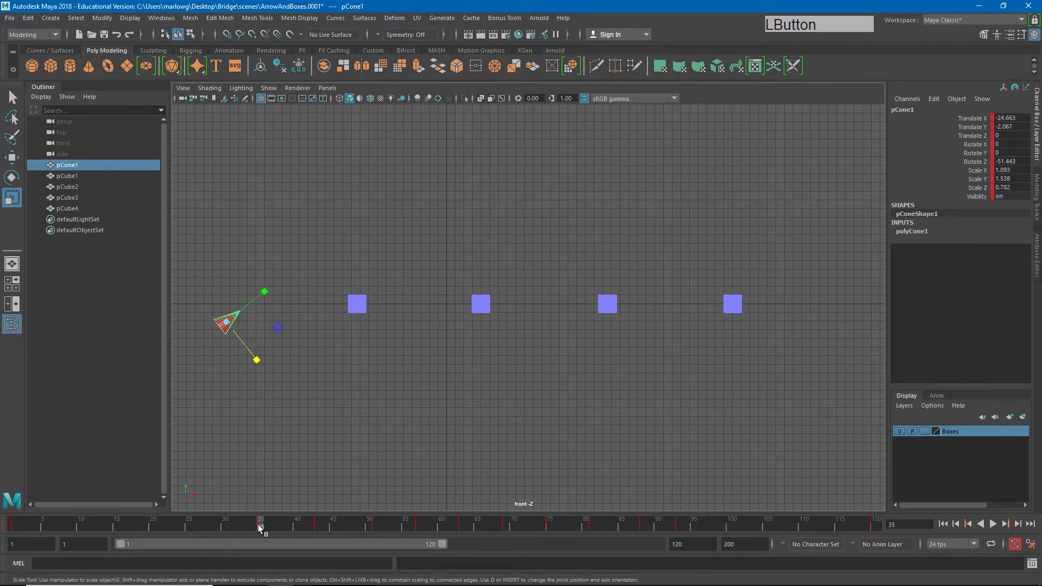
left_click(259, 525, "shift")
left_click(260, 526, "shift")
Play the animation from frame 1 to check the retimed wind-up, and stop playback
mouse_move(259, 529)
left_mouse_down()
mouse_move(285, 527)
mouse_move(244, 529)
mouse_move(336, 526)
mouse_move(15, 524)
left_mouse_up()
left_click(993, 524)
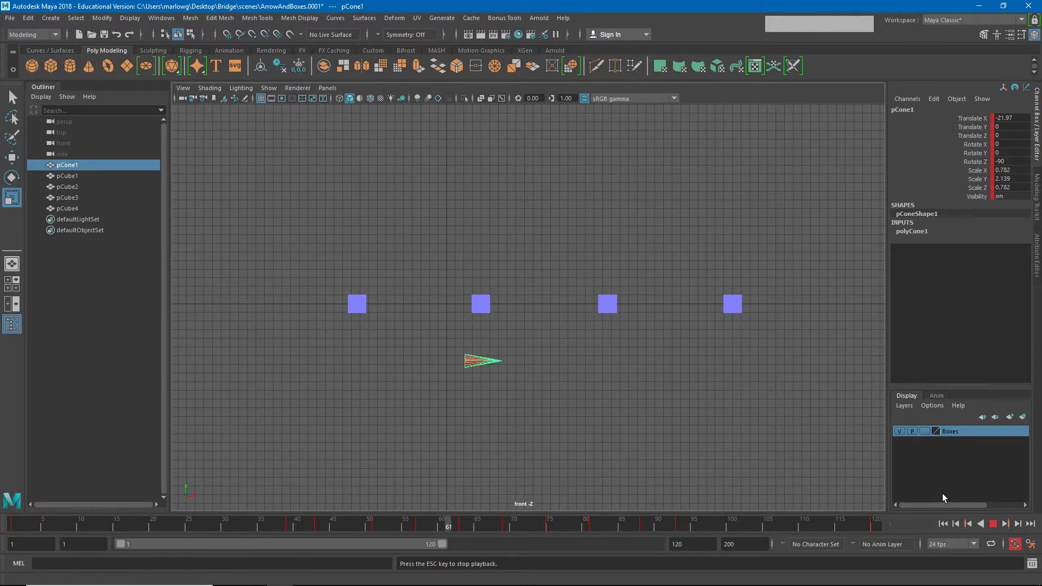
left_click(993, 525)
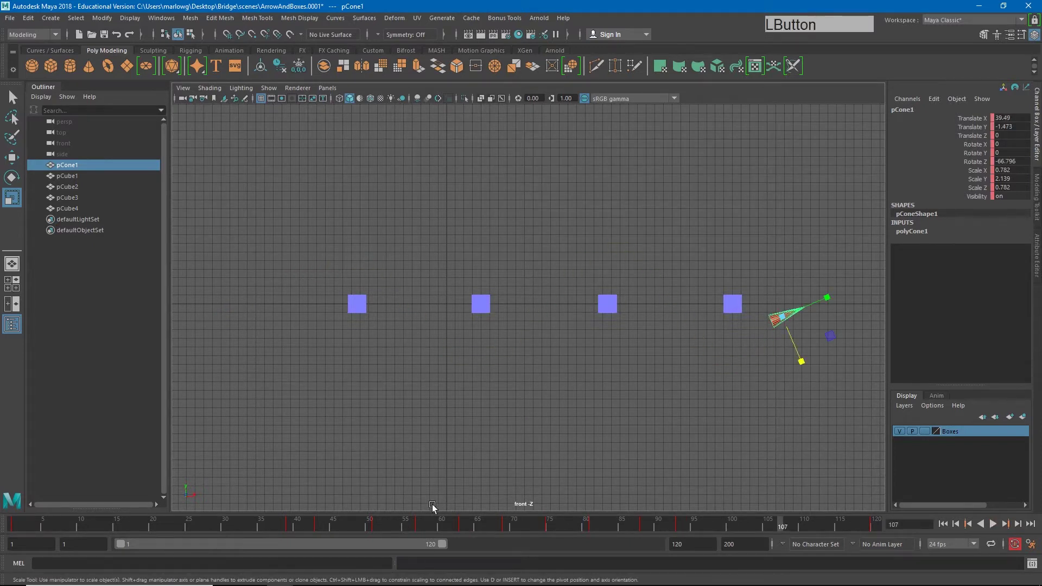
Shift pCone1's key at frame 51 to frame 49 and its key at frame 57 to frame 56
left_click(376, 527)
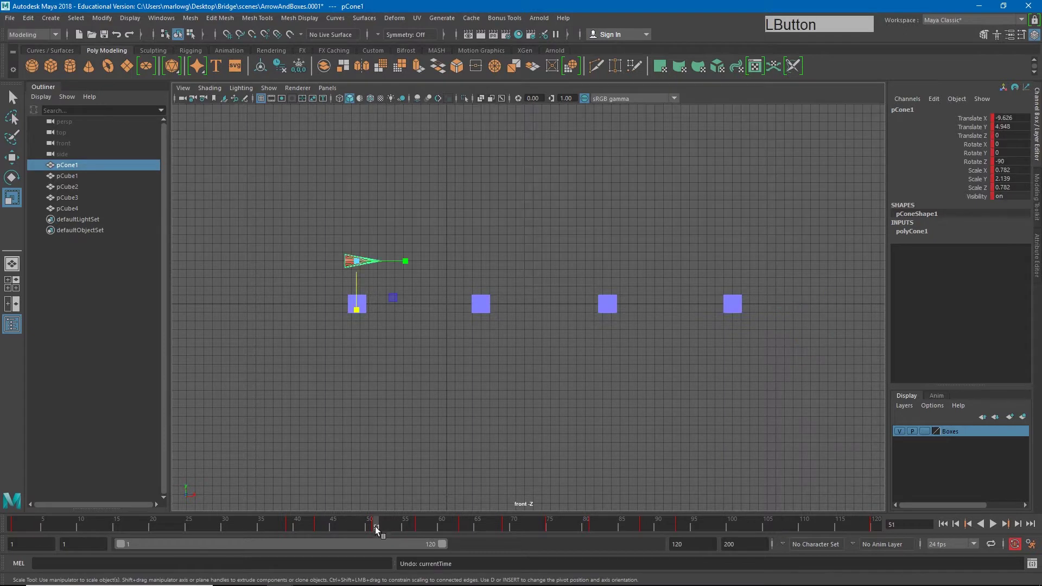
middle_click(375, 529, "shift")
left_click(376, 530)
mouse_move(376, 530)
left_mouse_down("shift")
mouse_move(363, 528)
mouse_move(418, 524)
left_mouse_up("shift")
middle_click(417, 525, "shift")
left_click(410, 528)
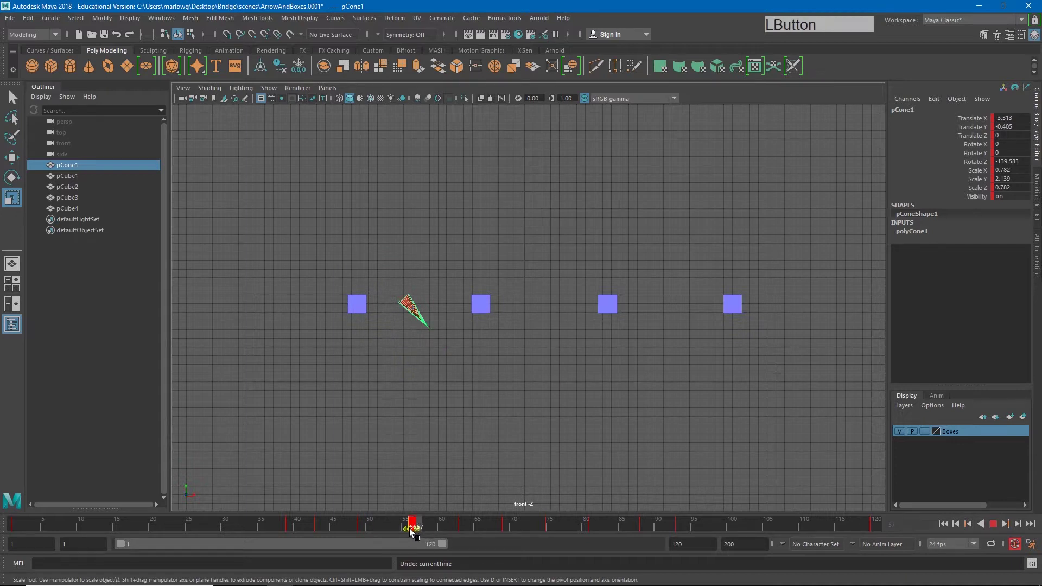
Review the adjusted timing from the start of the animation, scrubbing through to frame 120
left_click_drag(266, 526, 8, 477)
left_click(1005, 524)
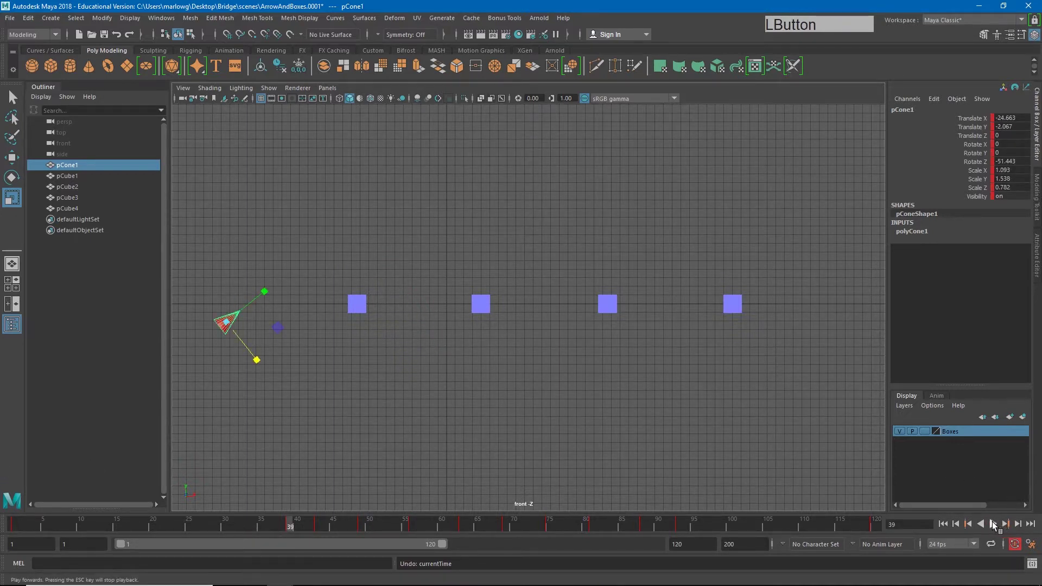
left_click_drag(290, 525, 877, 532)
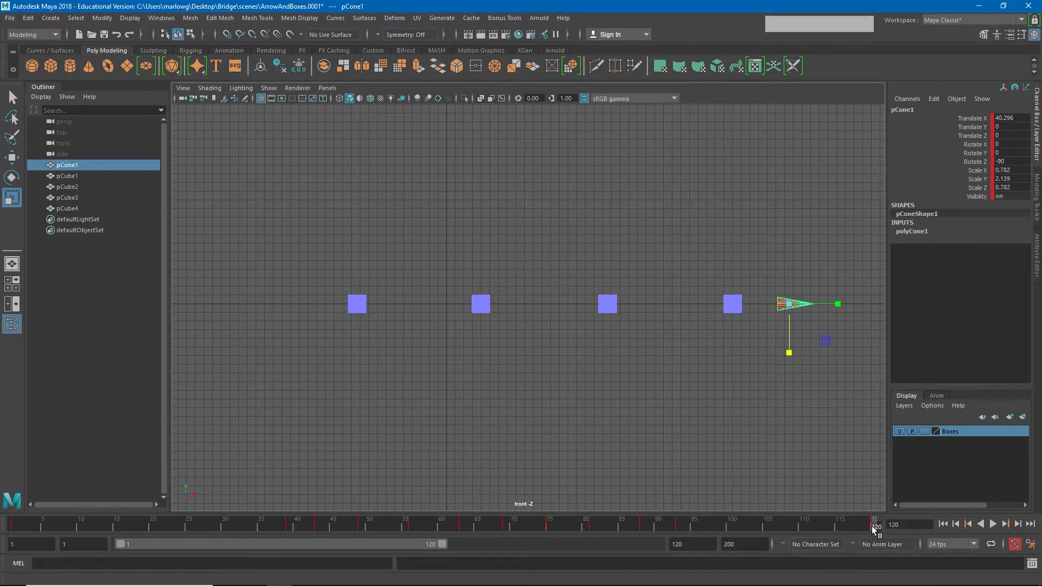
Copy pCone1's key at frame 120 and paste it at frame 99
right_click(874, 530)
left_click(905, 367)
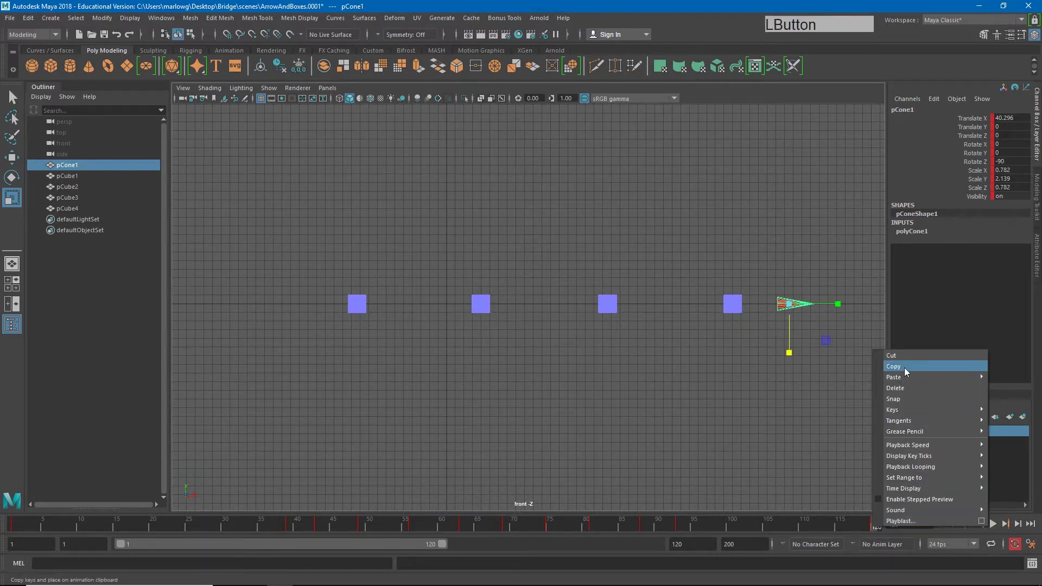
left_click_drag(715, 523, 722, 527)
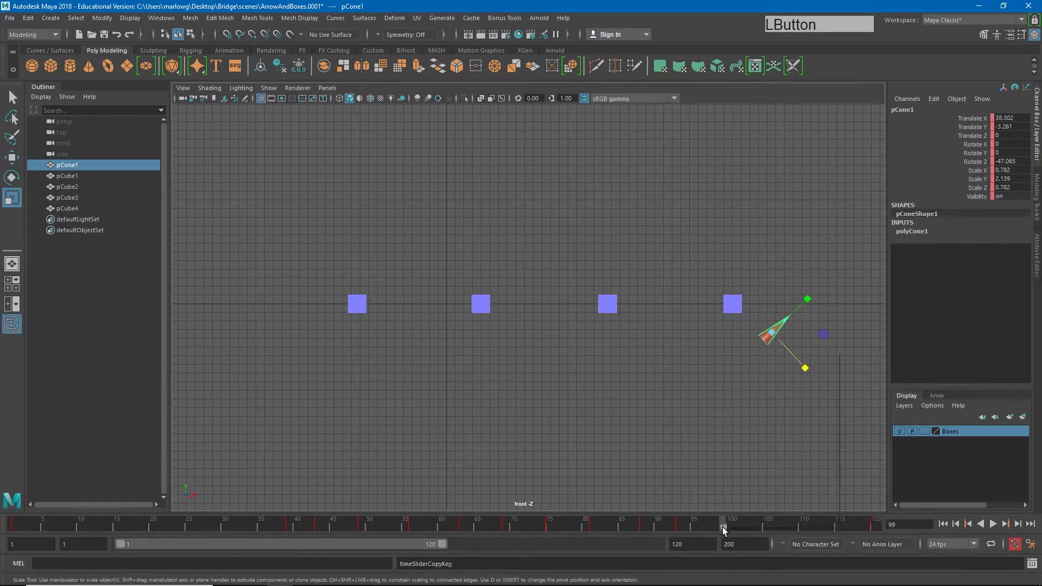
right_click(722, 526)
mouse_move(819, 377)
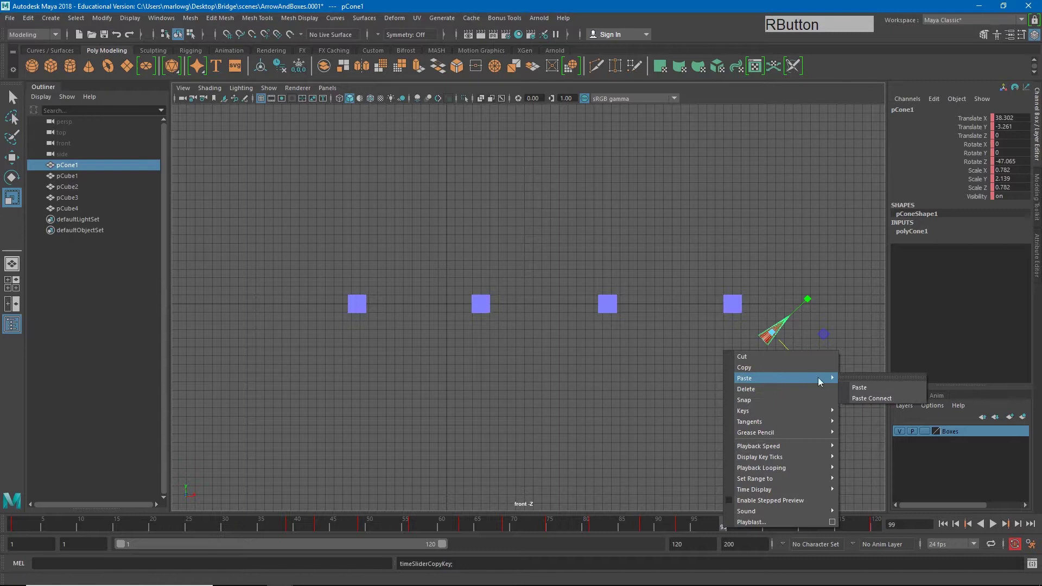
left_click(872, 385)
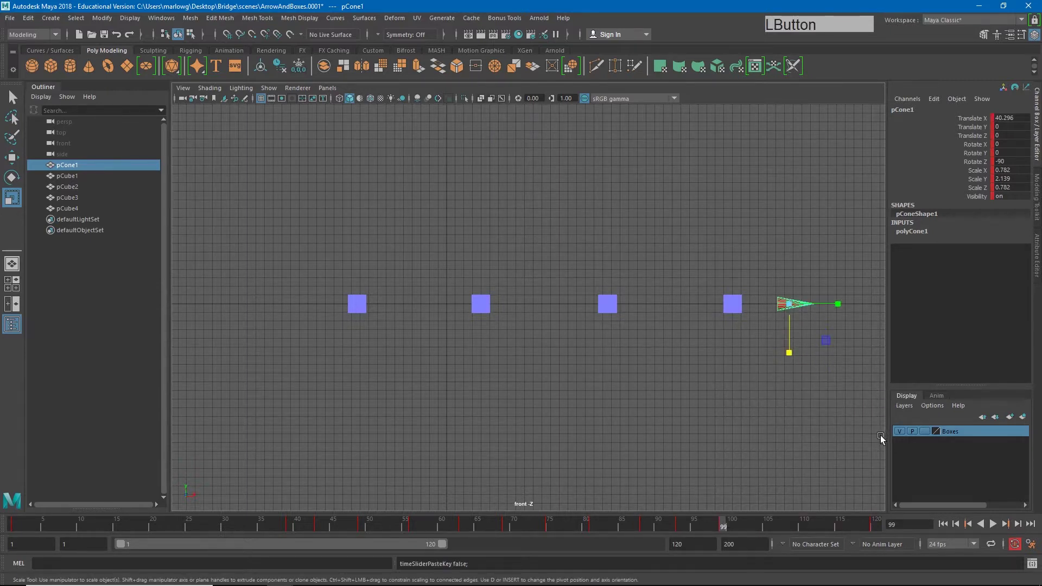
Offset pCone1's frame 99 pose past its end position, to Translate X about 43.74, Y about 2.82 and Rotate Z about -104
key("w")
left_click_drag(841, 304, 873, 302)
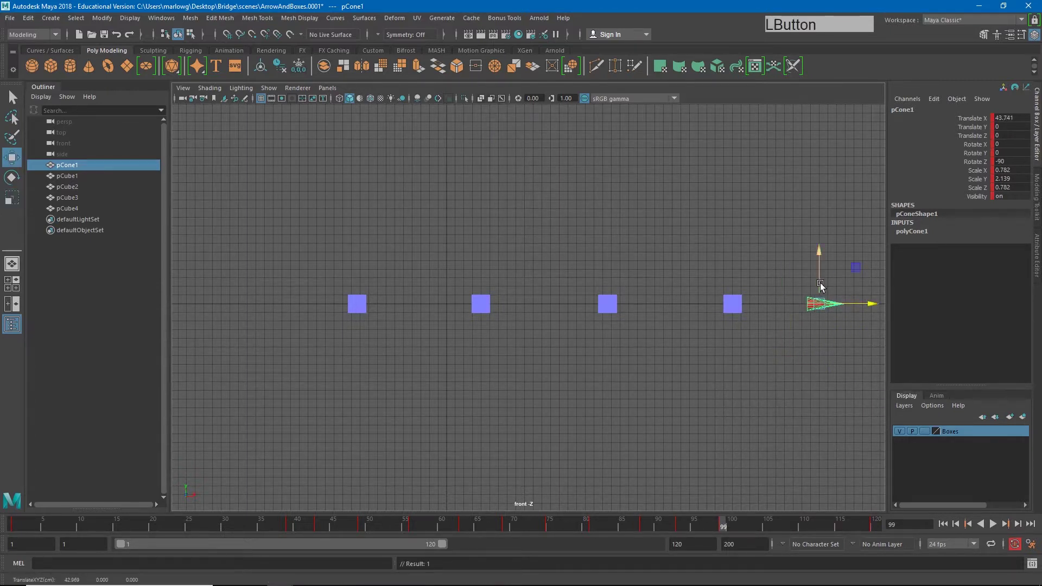
left_click_drag(820, 282, 781, 251)
key("e")
mouse_move(721, 524)
left_mouse_down()
mouse_move(611, 534)
mouse_move(747, 495)
mouse_move(844, 493)
mouse_move(721, 510)
left_mouse_up()
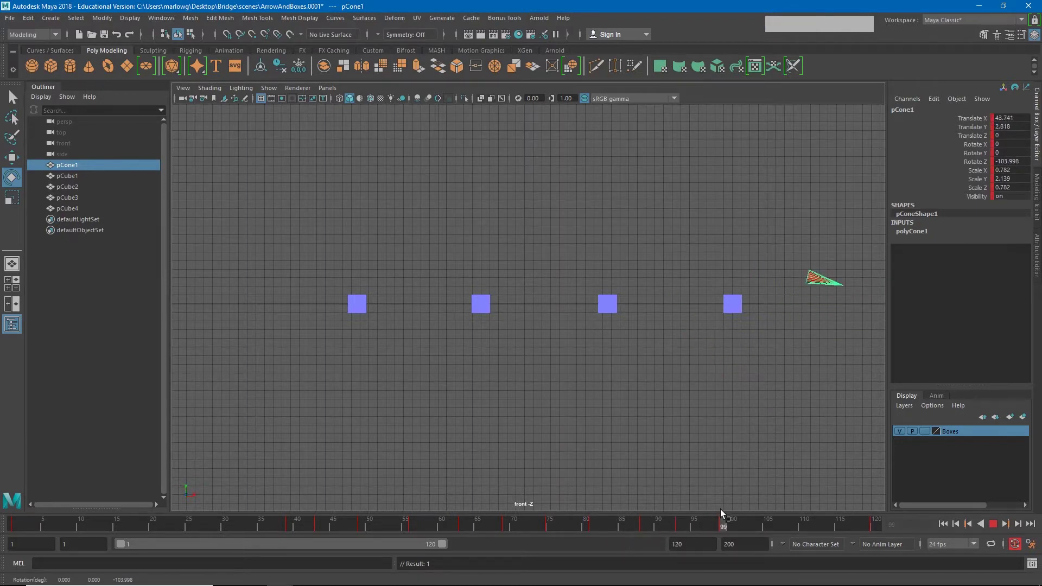
left_click_drag(780, 246, 790, 288)
Play the animation to review the overshoot at frame 99, and stop playback
left_click_drag(725, 524, 139, 467)
left_click(992, 524)
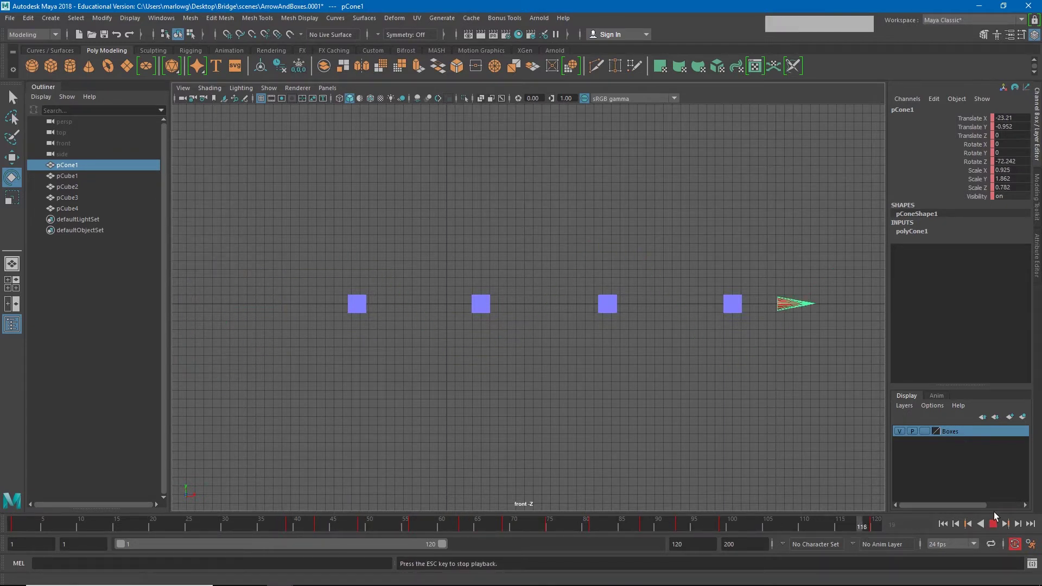
left_click(993, 524)
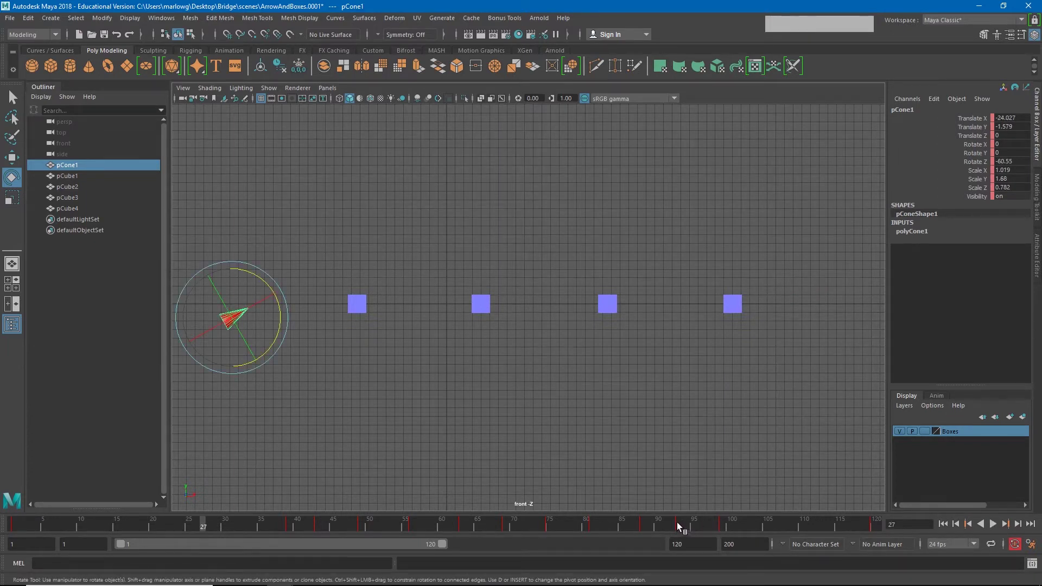
Copy pCone1's key at frame 1, paste it at frame 30, and scrub frames 1 to 30 to check the held pose
left_click_drag(677, 522, 15, 526)
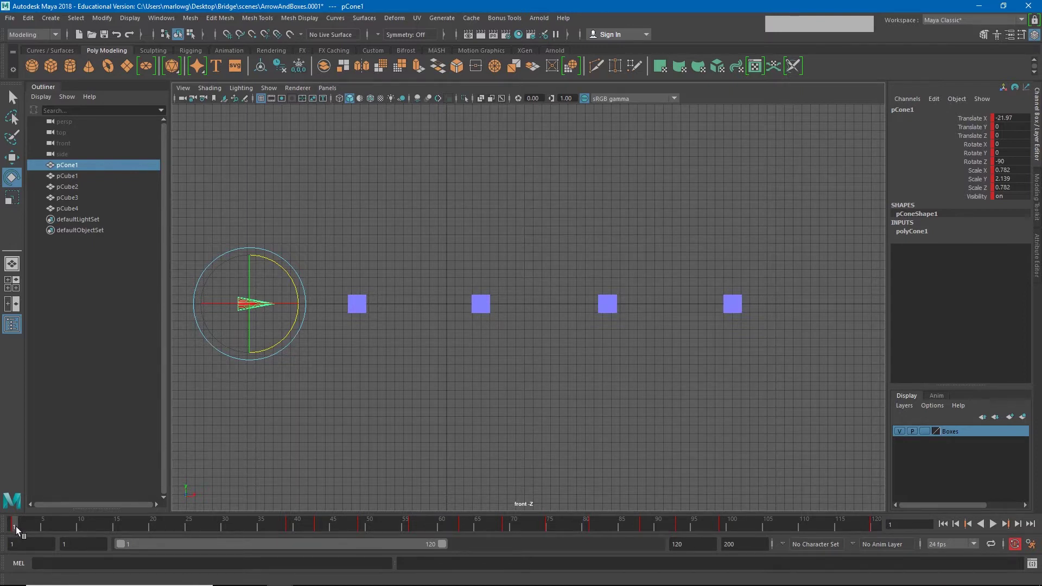
right_click(17, 531)
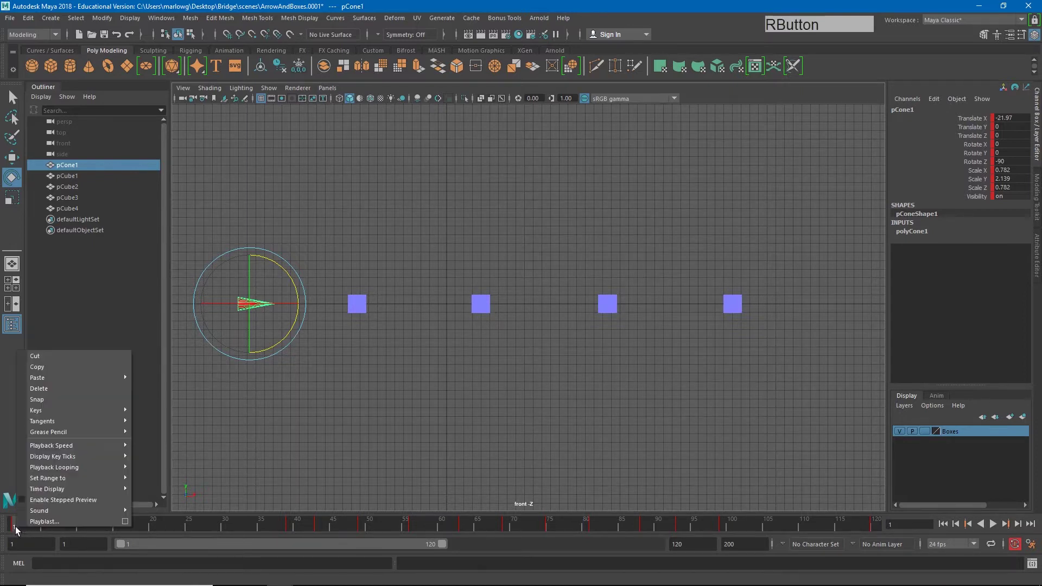
left_click(34, 369)
left_click(226, 524)
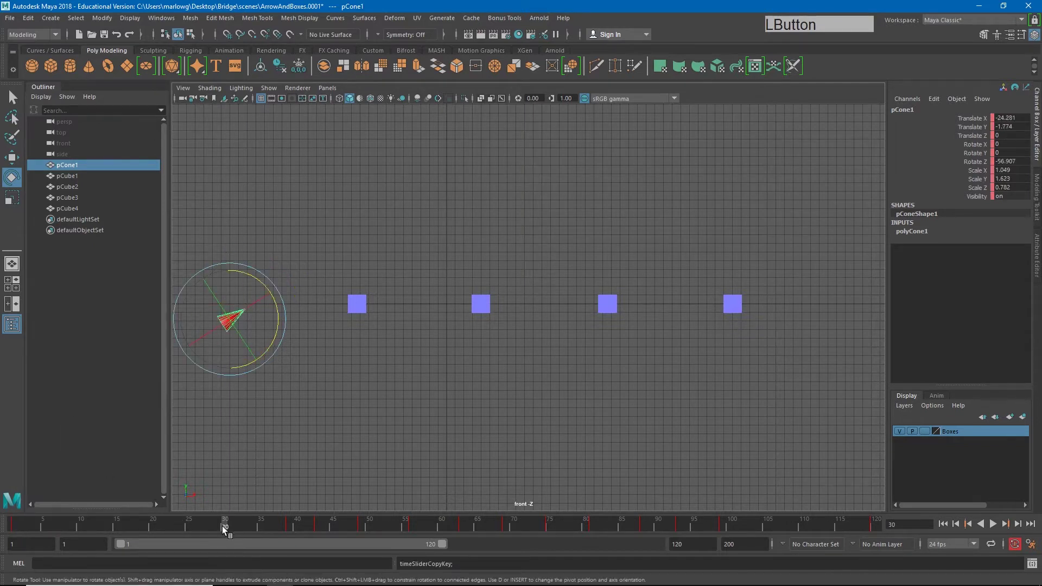
right_click(225, 525)
mouse_move(298, 378)
left_click(367, 385)
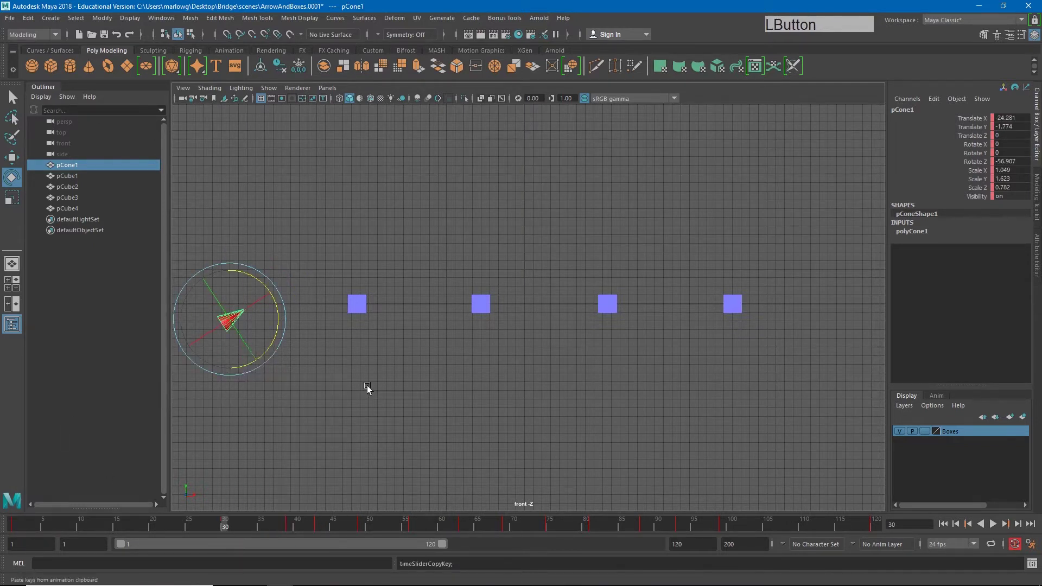
left_click_drag(204, 522, 31, 534)
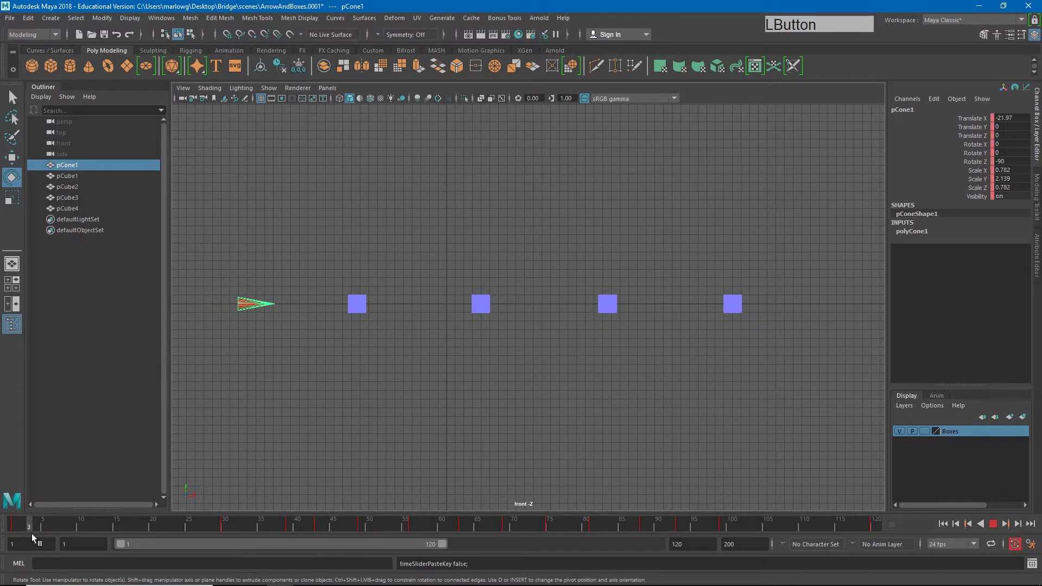
mouse_move(156, 538)
left_mouse_down()
mouse_move(24, 536)
mouse_move(222, 528)
left_mouse_up()
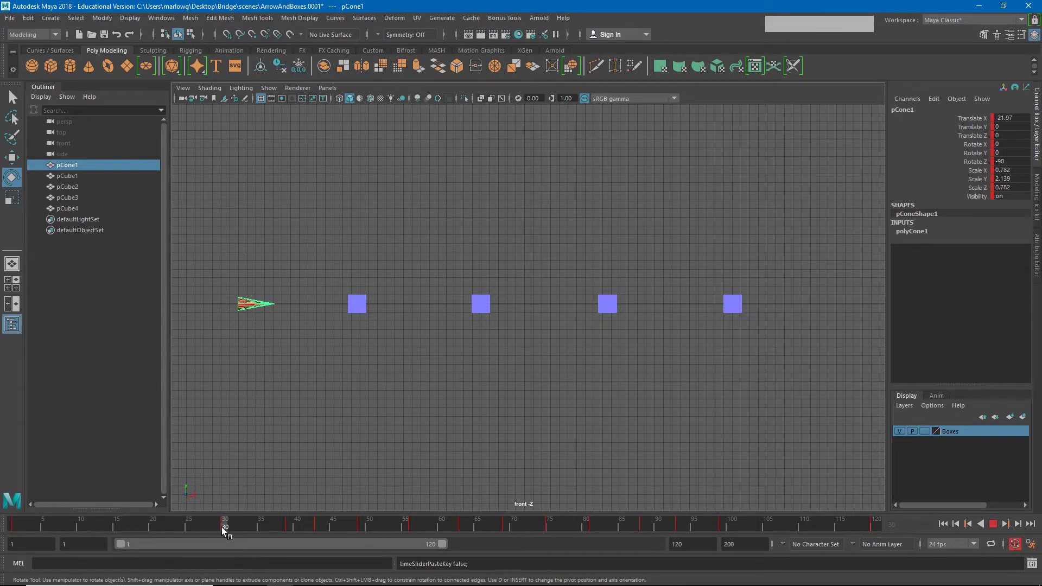
Delete pCone1's pasted key at frame 30 and return to frame 1
right_click(221, 527)
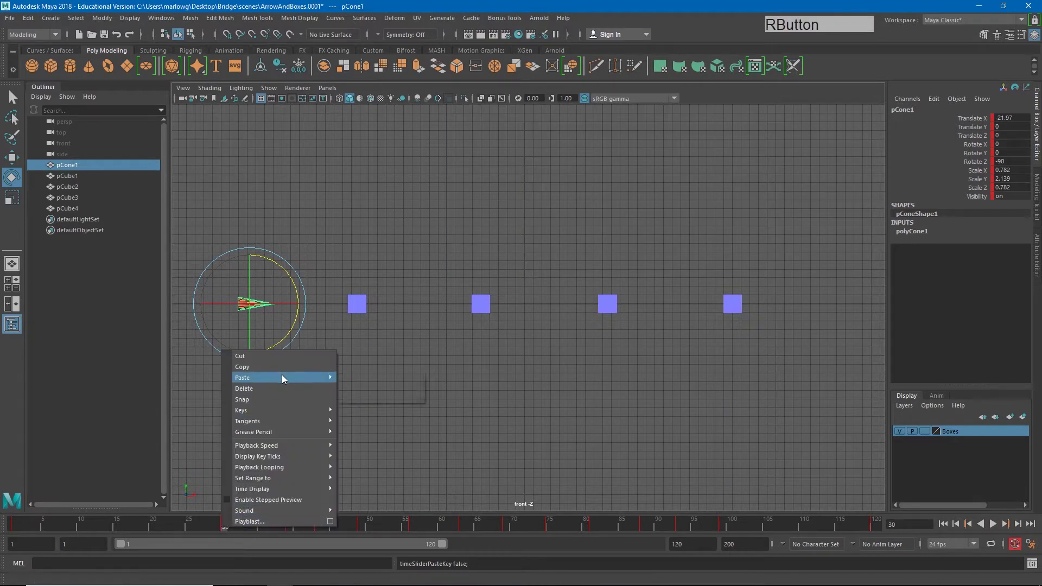
left_click(287, 391)
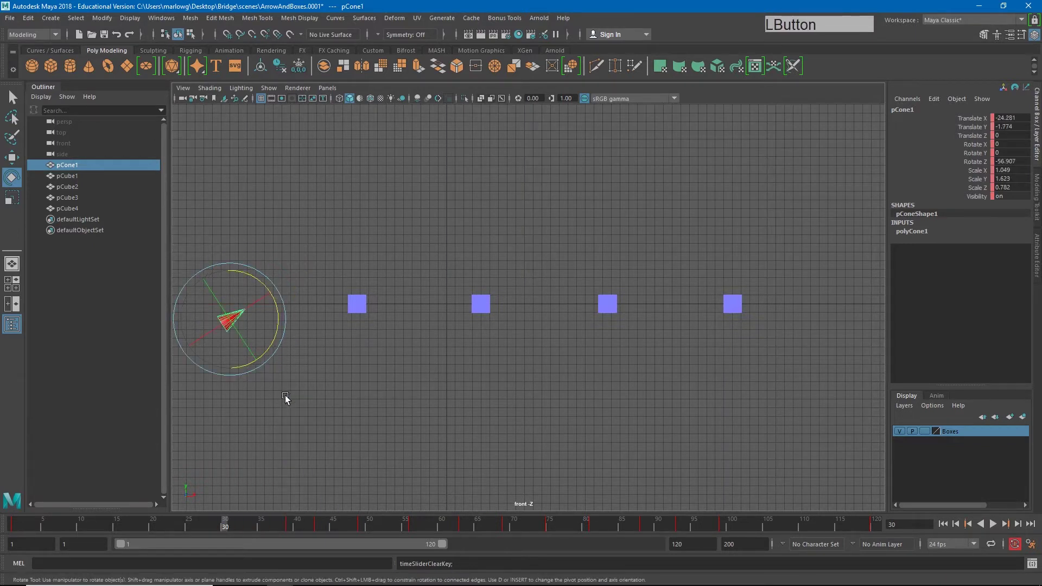
left_click_drag(48, 525, 12, 530)
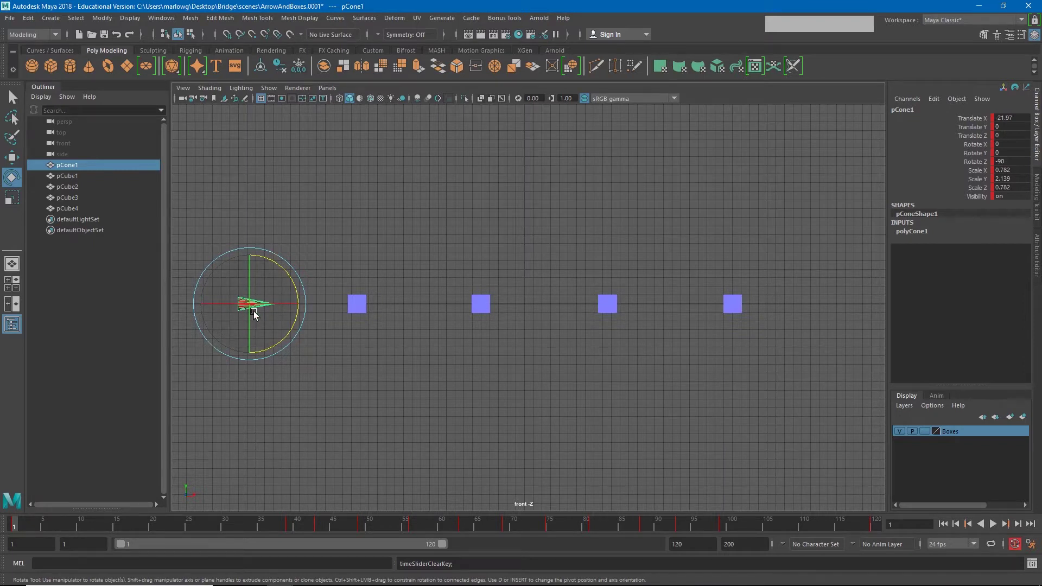
left_click(16, 524)
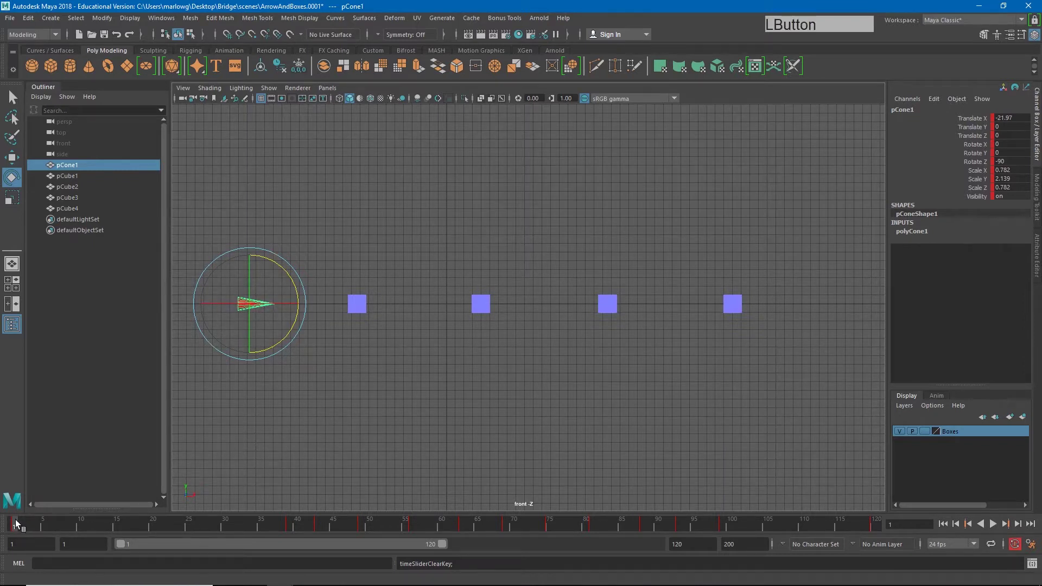
Set a key for pCone1's in-between pose at frame 5 and move that key to frame 30
left_click(43, 526)
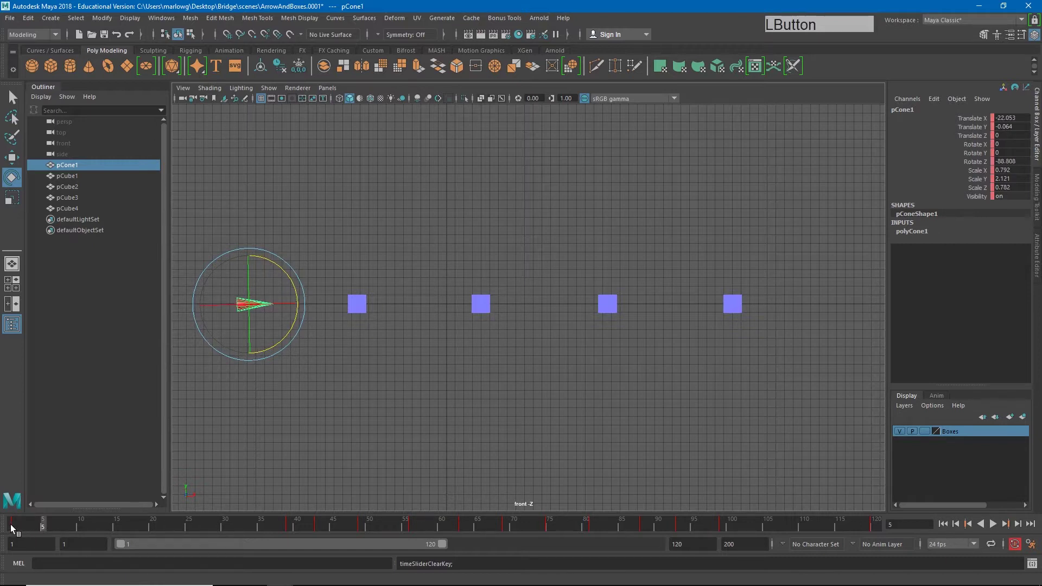
left_click(14, 525)
left_click(44, 525)
key("s")
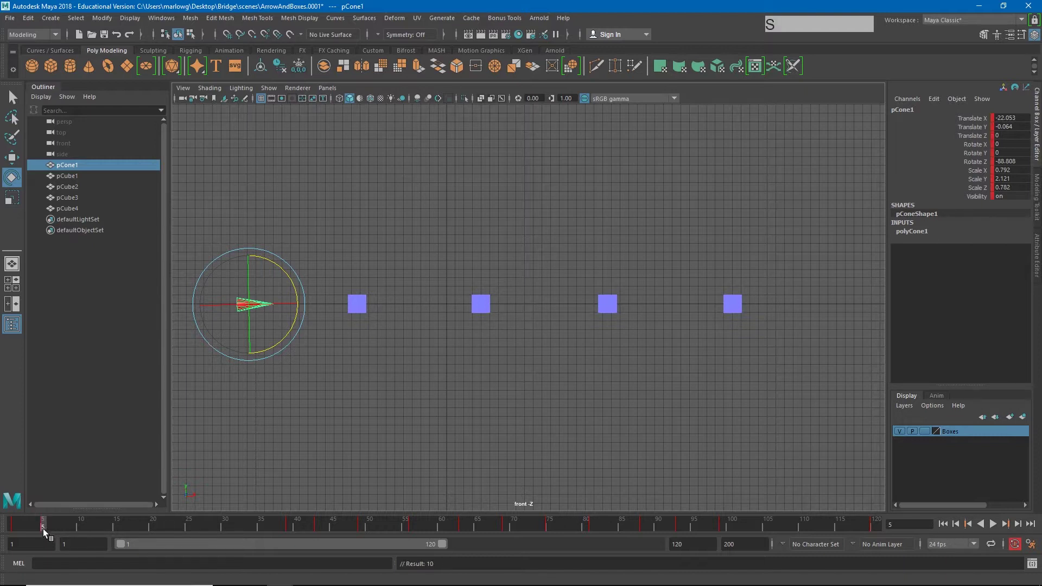
left_click(44, 529)
left_click_drag(43, 528, 220, 530, "shift")
Scrub back to frame 1, play the animation to review the slow start up to frame 30, and stop playback
left_click_drag(92, 526, 13, 532)
left_click(993, 523)
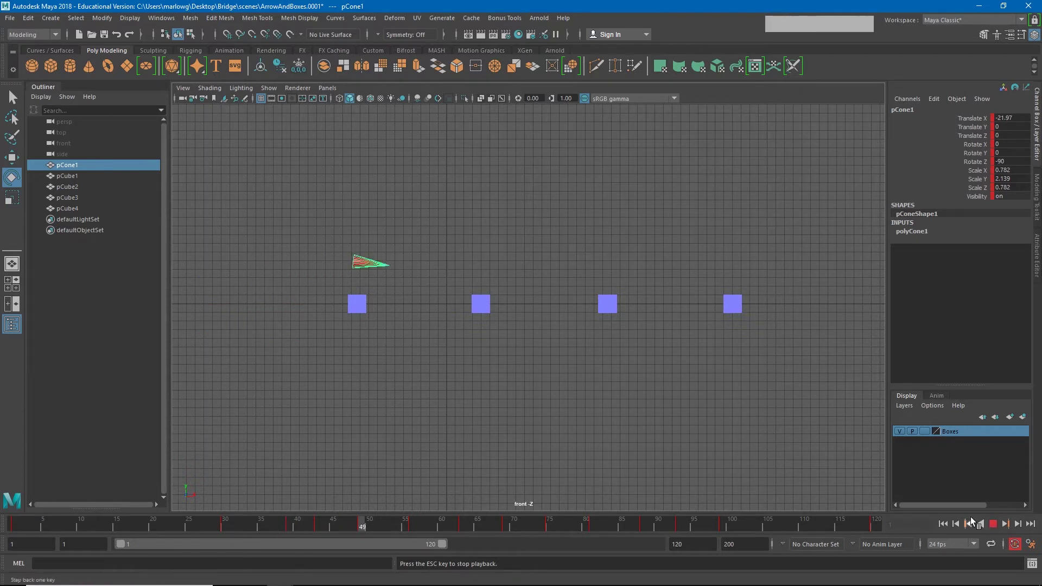
left_click(994, 523)
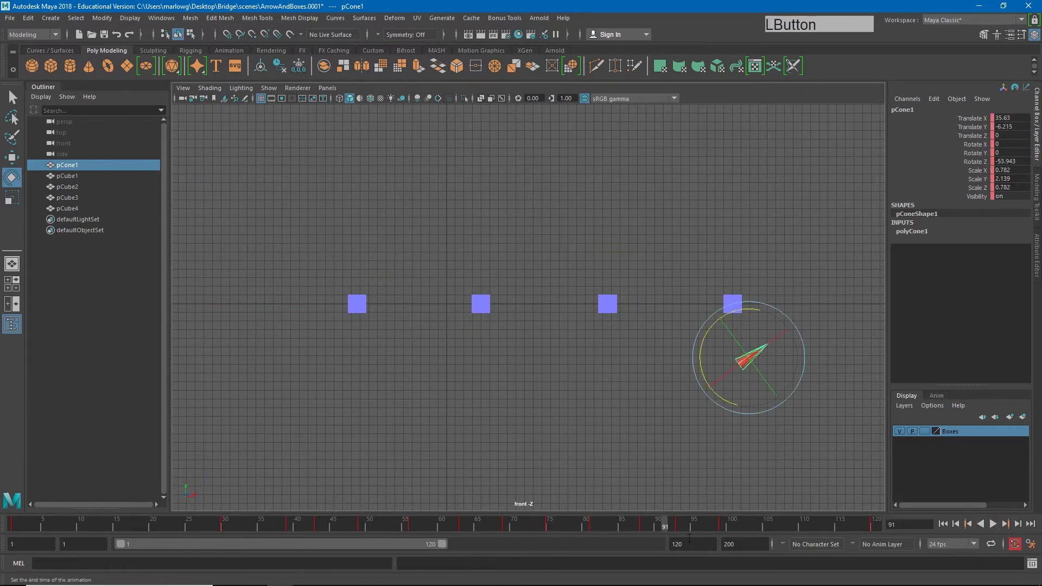
Scrub to frame 117 and carry pCone1's pose from there along the timeline without keying it, ending at frame 114
left_click(222, 525)
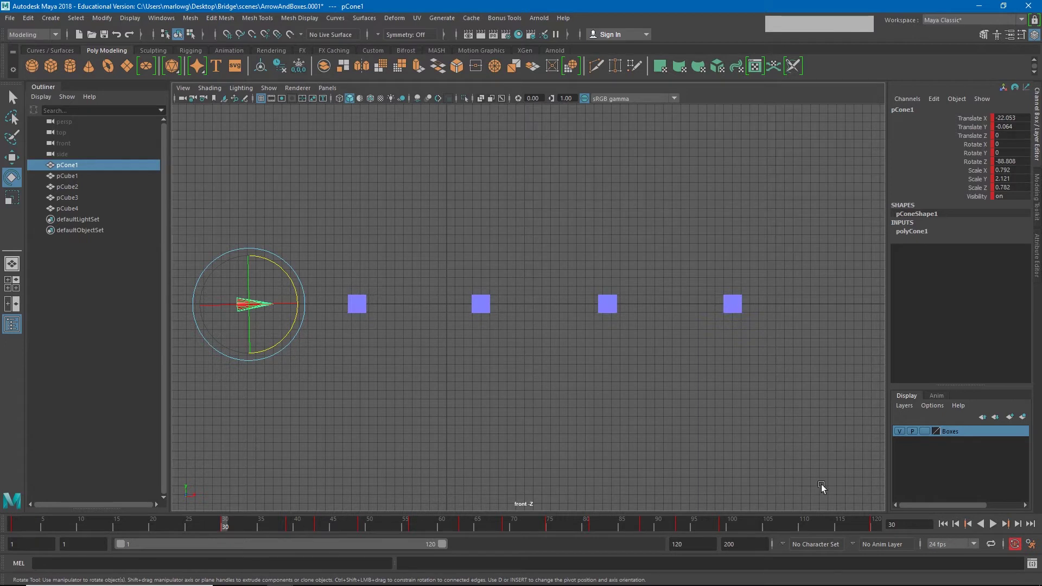
left_click_drag(726, 528, 875, 530)
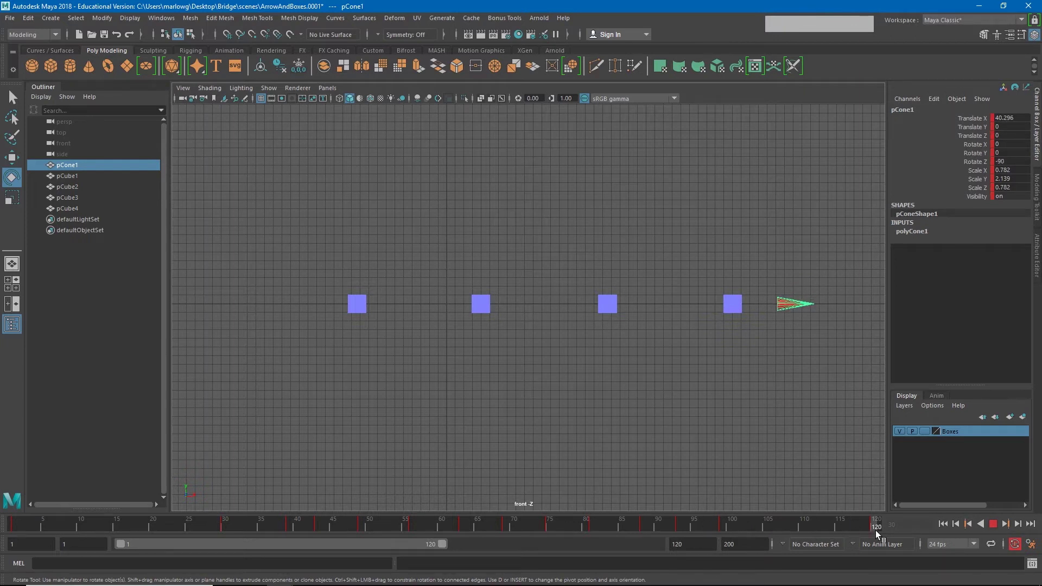
left_click_drag(875, 530, 852, 532)
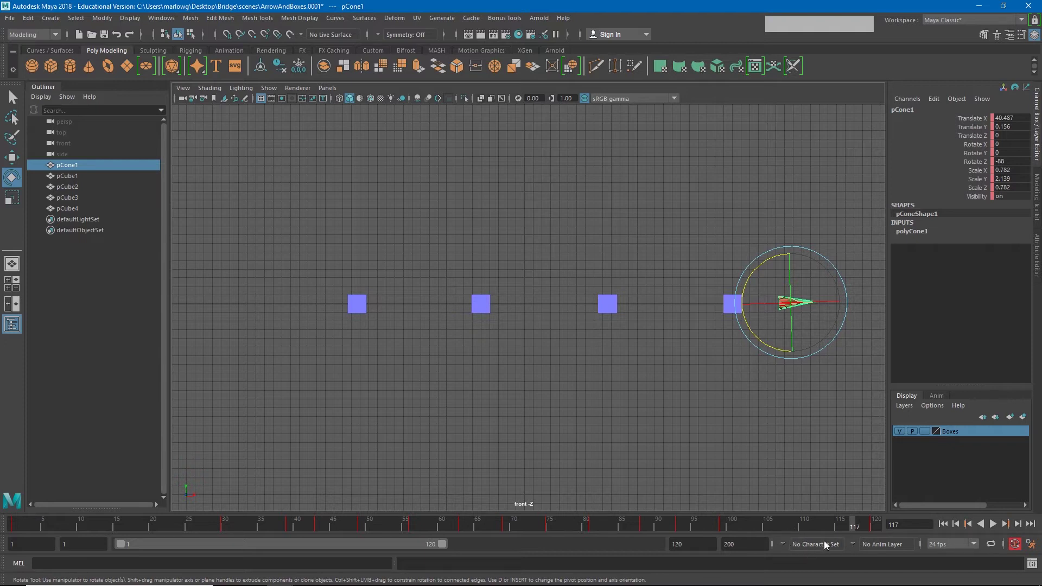
middle_click(853, 524)
middle_click_drag(852, 524, 63, 515)
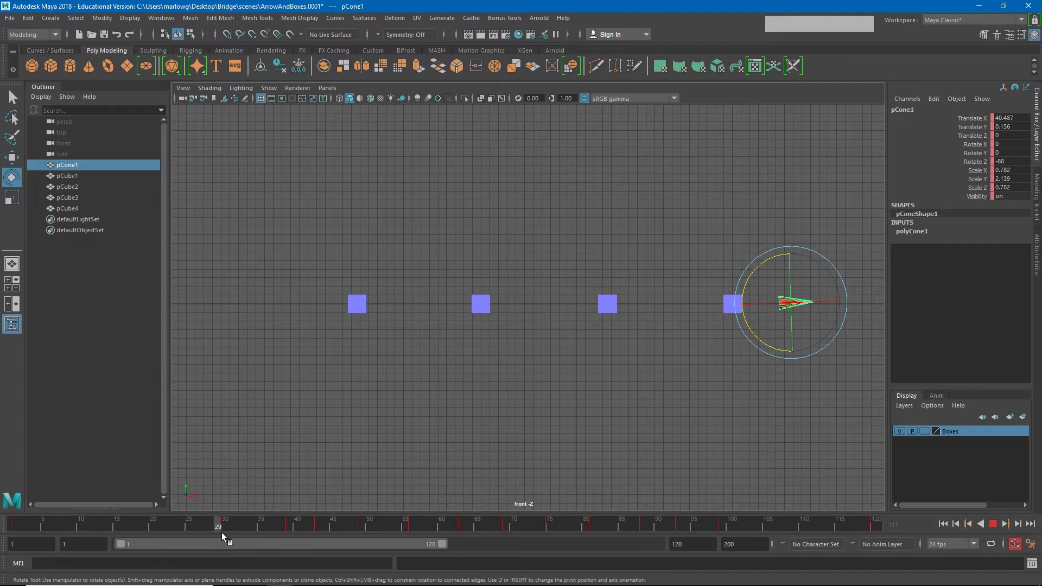
middle_click_drag(400, 532, 833, 513)
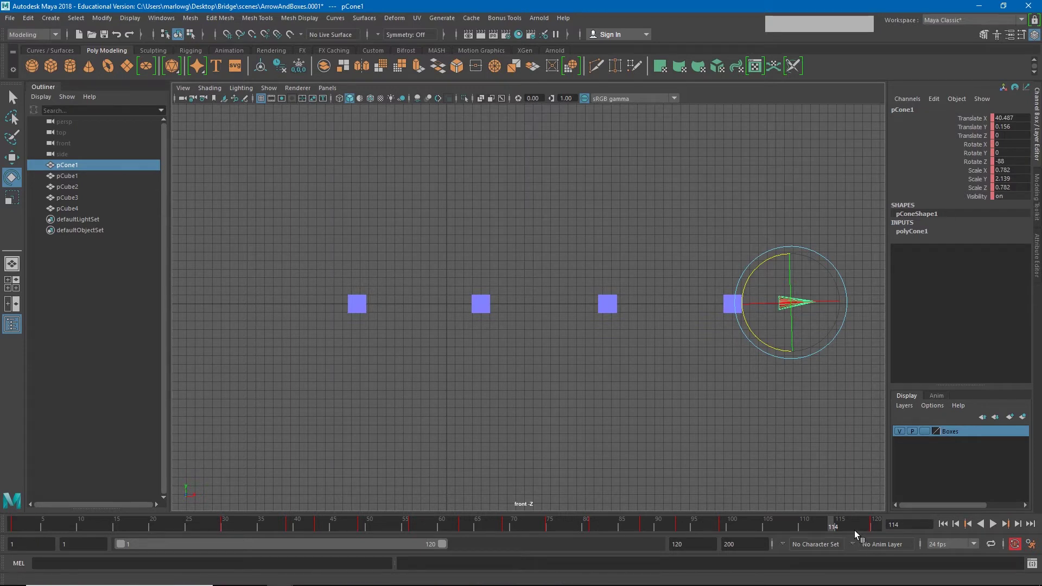
Carry pCone1's frame 115 pose back to frame 105 without re-evaluating it, and set a key there
left_click_drag(855, 534, 839, 530)
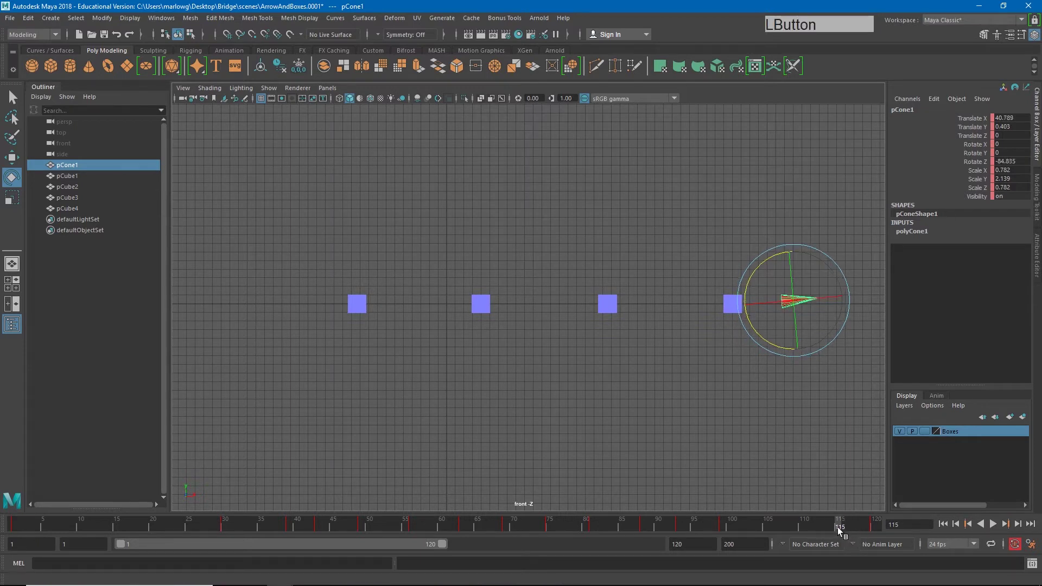
middle_click(839, 529)
middle_click_drag(839, 528, 829, 525)
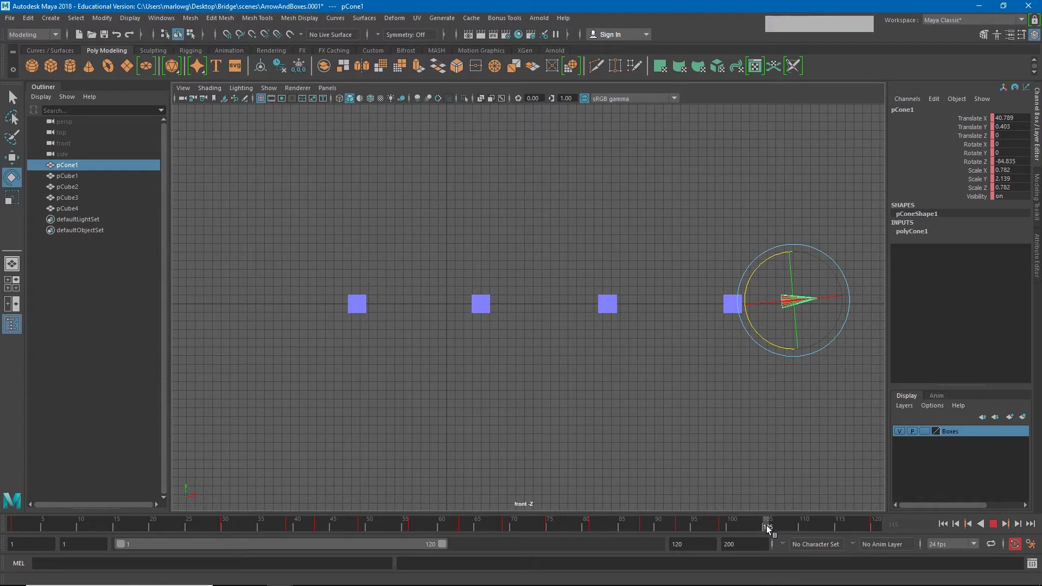
middle_click_drag(767, 526, 767, 526)
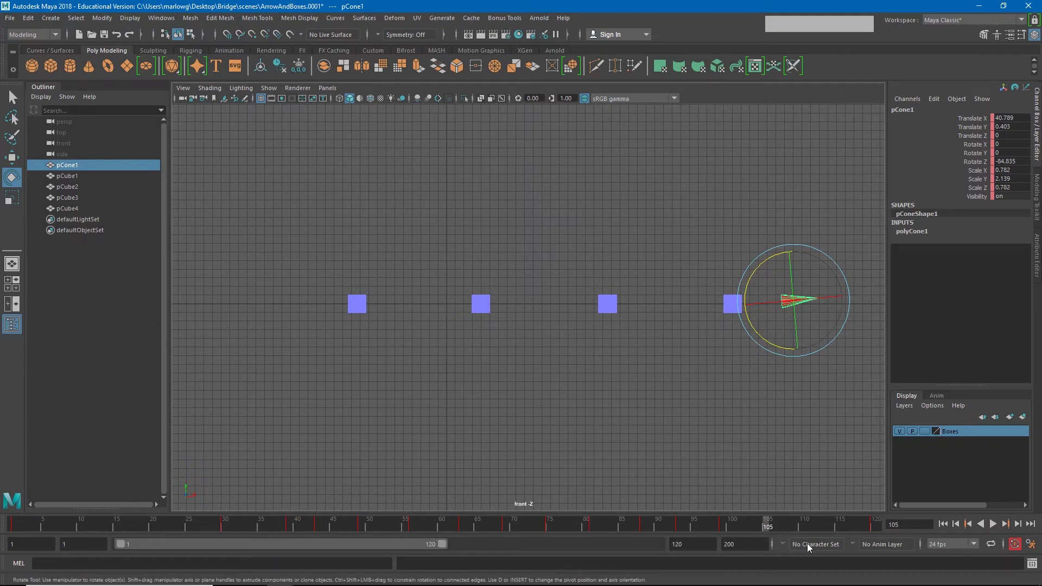
Return to the start of the timeline, play the animation to review the settling pose at frame 105, and stop playback
left_click_drag(757, 526, 2, 466)
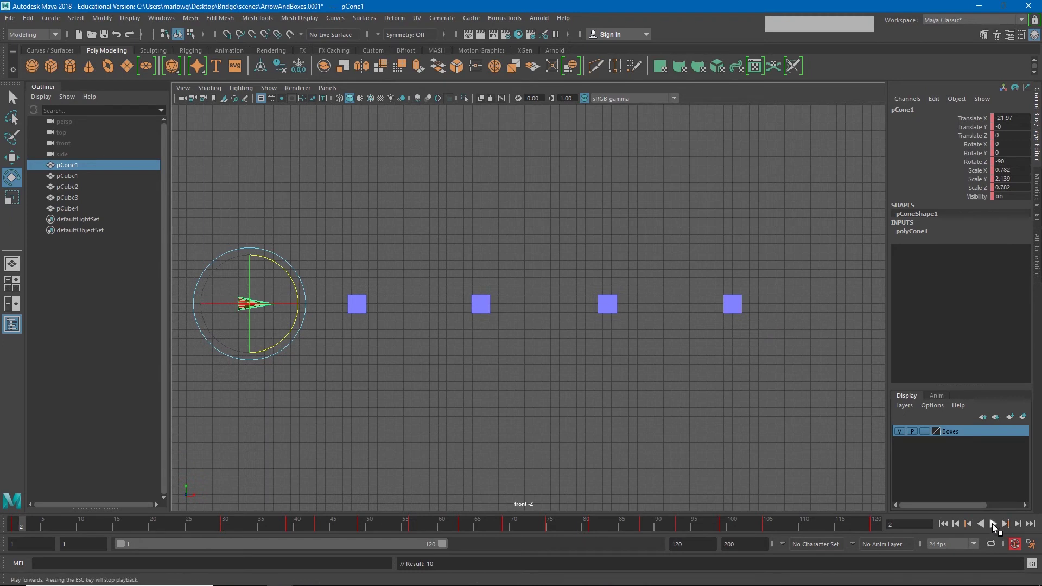
left_click(993, 523)
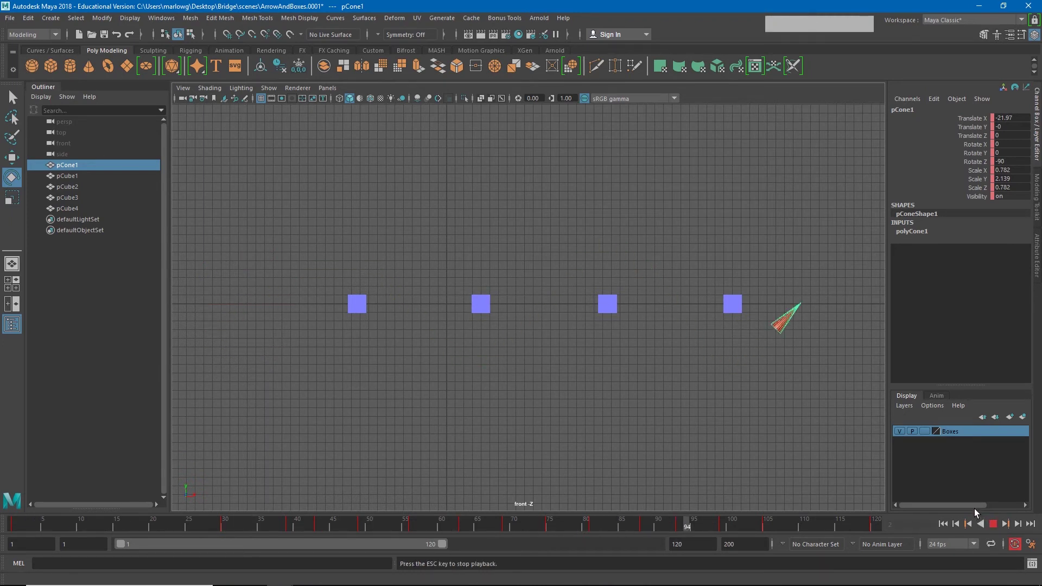
left_click(993, 524)
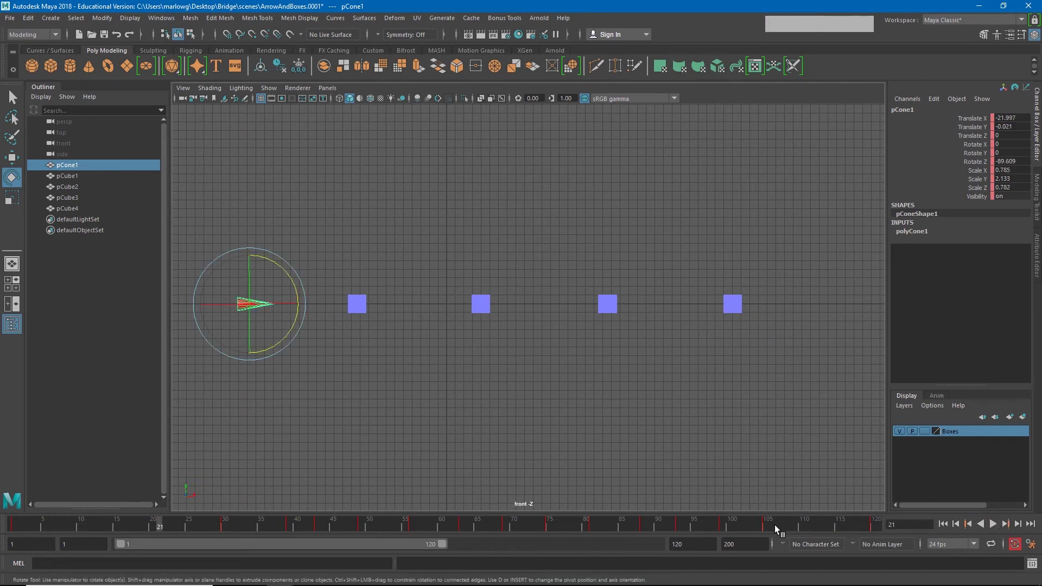
Select pCone1's keys at frames 99 and 105 and shift them four frames later, to frames 103 and 109
left_click_drag(646, 522, 721, 527)
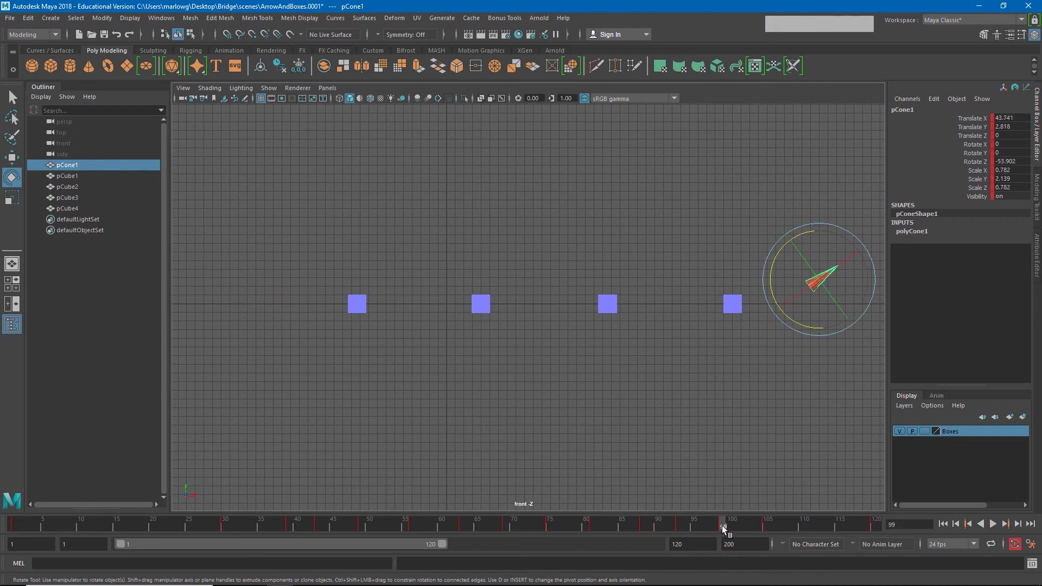
middle_click_drag(722, 525, 768, 526, "shift")
left_click_drag(744, 527, 778, 527)
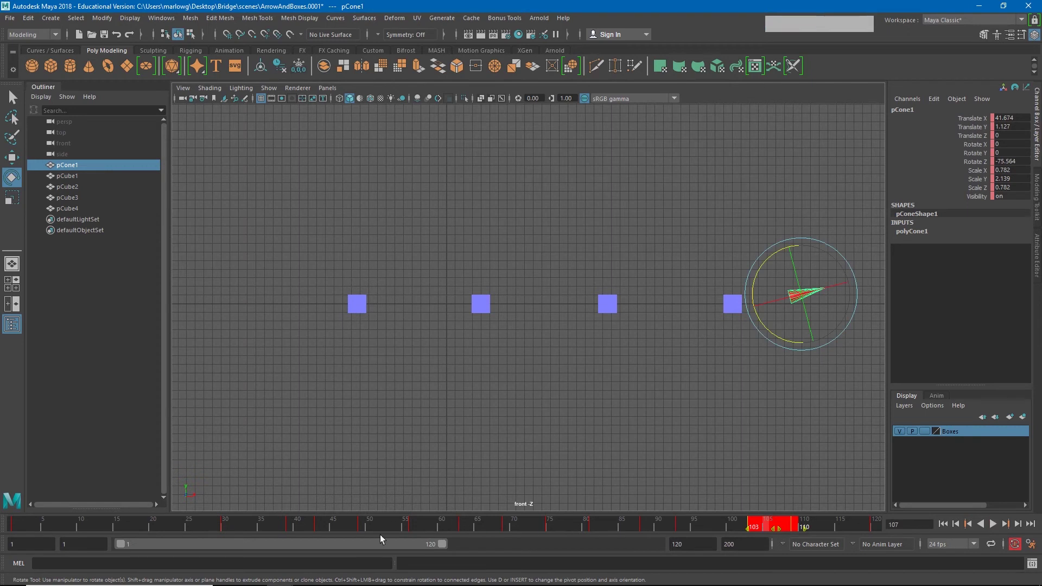
Try to compress the timing of pCone1's keys between frames 44 and 103 by shortening the selected range from its end
left_click_drag(293, 526, 752, 529)
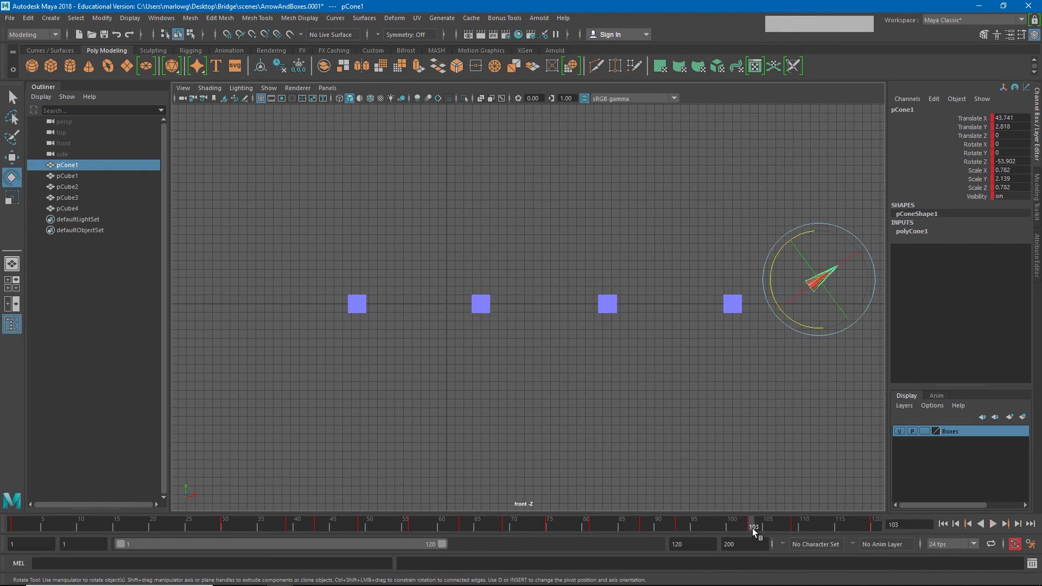
middle_click_drag(753, 528, 316, 532, "shift")
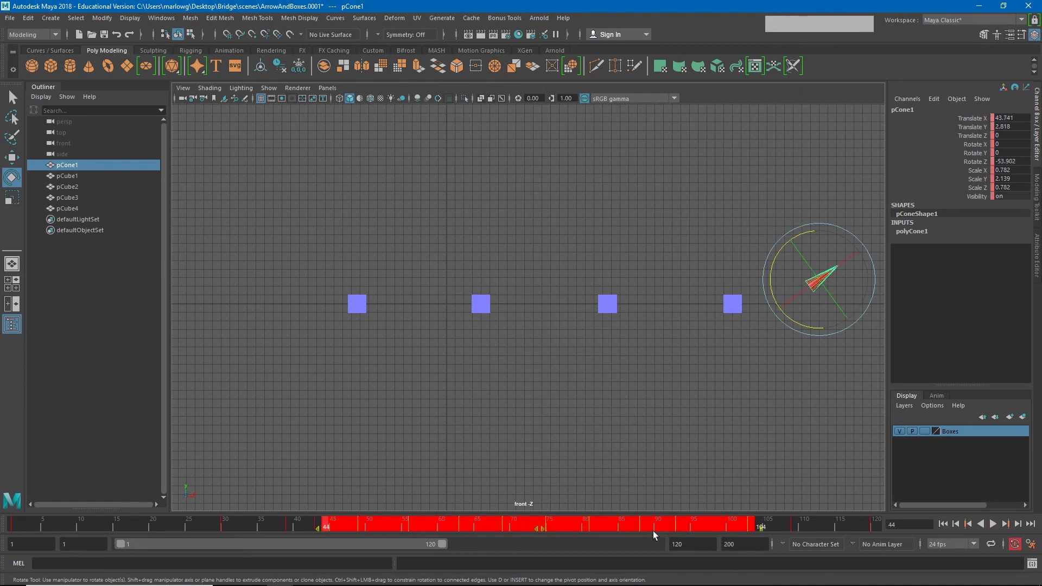
left_click_drag(764, 530, 709, 531)
left_click(758, 529)
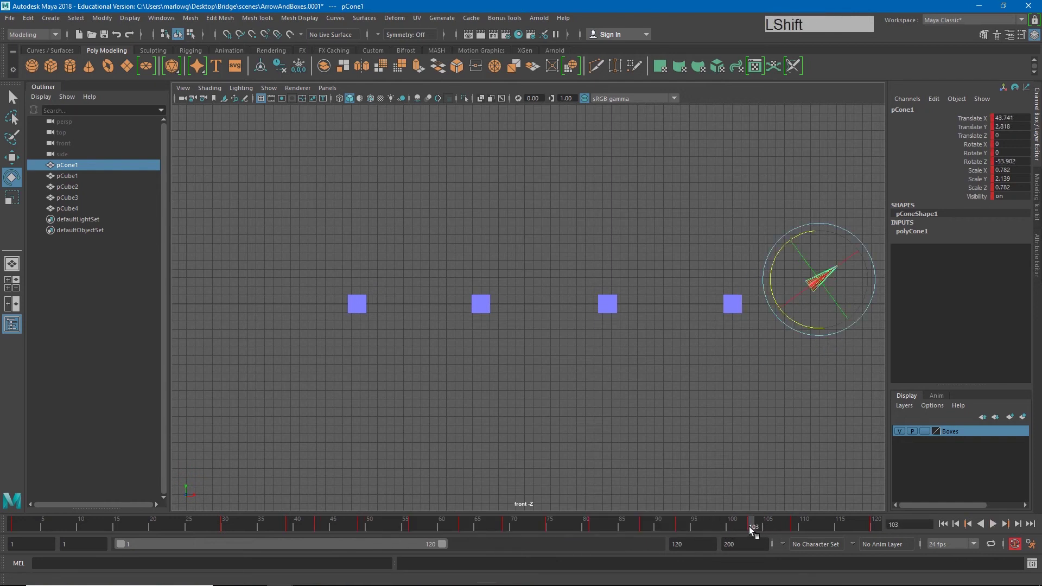
Compress pCone1's keys in frames 44 to 103 to end at about frame 93, and move the frame 109 key to frame 99
middle_click_drag(749, 527, 320, 535, "shift")
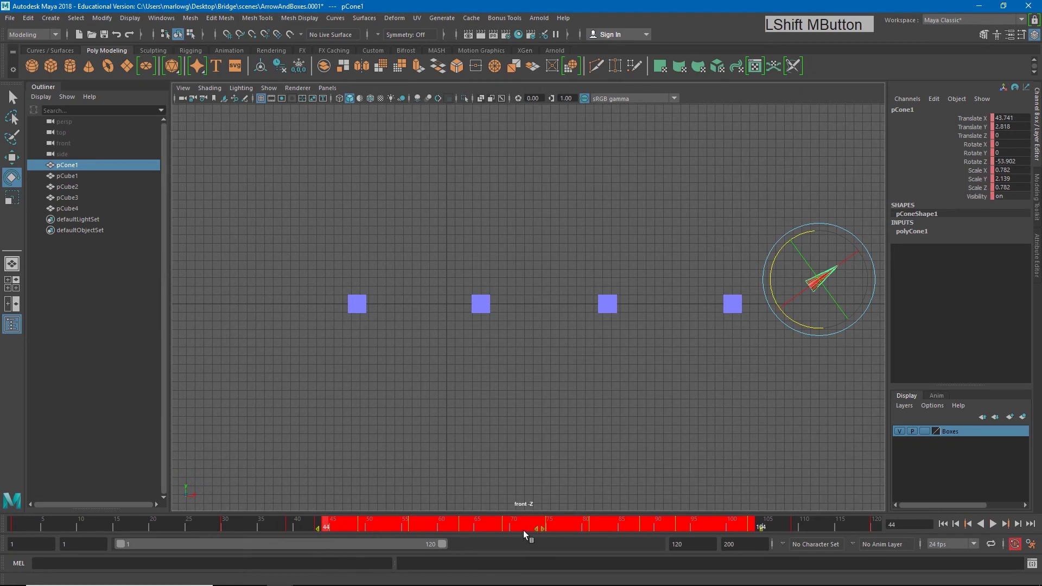
left_click_drag(761, 530, 686, 530)
left_click(792, 527)
middle_click_drag(794, 526, 728, 533, "shift")
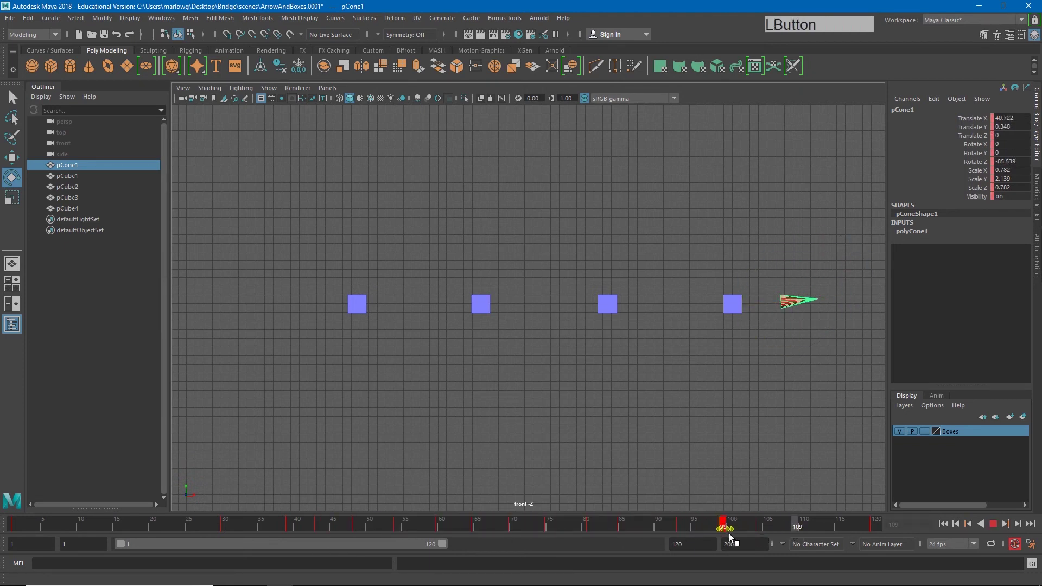
Select the whole timeline range and snap all of pCone1's keys to whole frames
left_click_drag(379, 529, 385, 525, "shift")
right_click(384, 525)
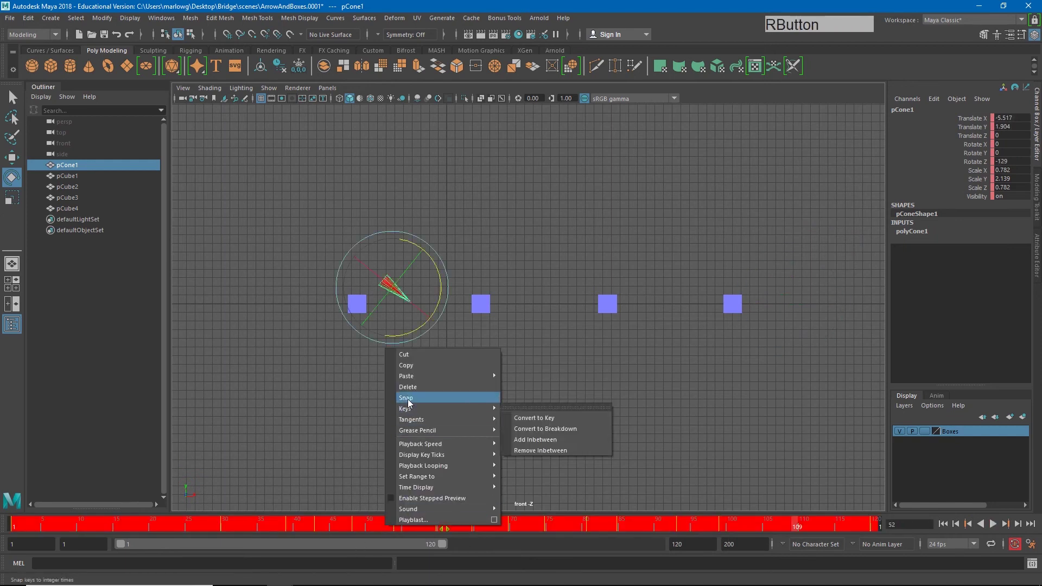
left_click(407, 398)
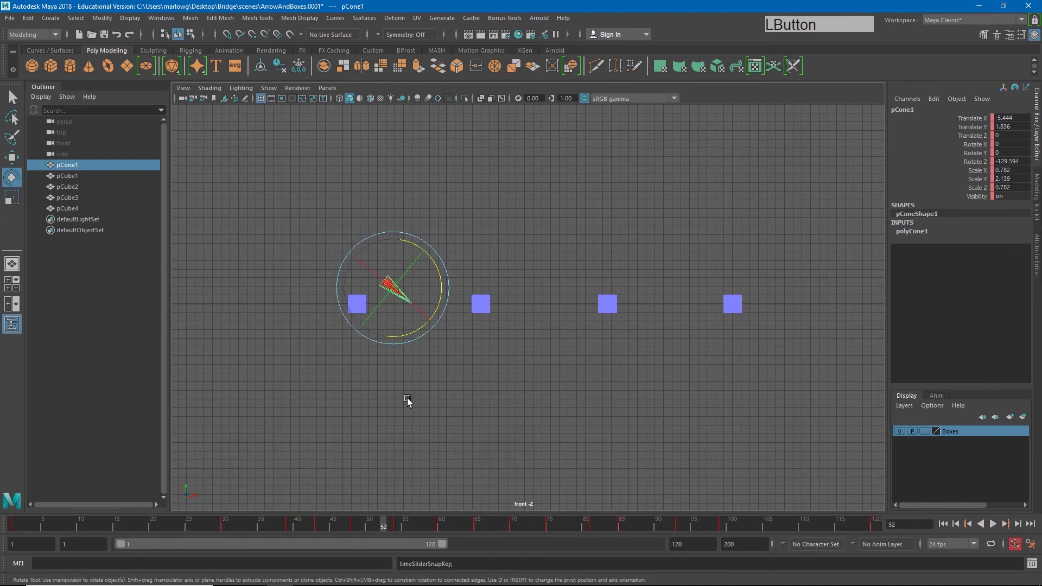
Rewind to the start, play the retimed animation to review it, and stop playback
left_click(942, 524)
left_click(993, 525)
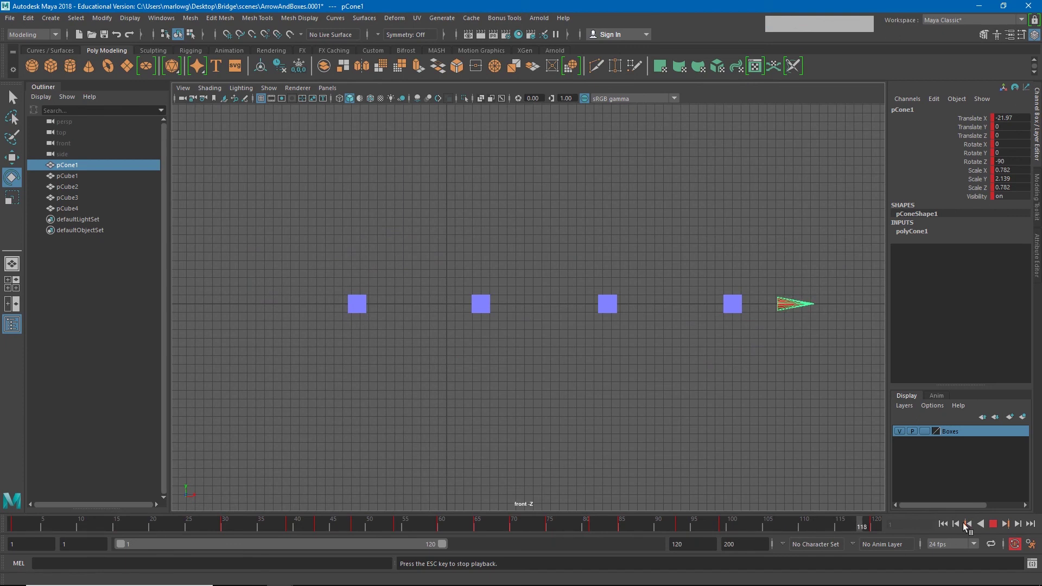
left_click(991, 524)
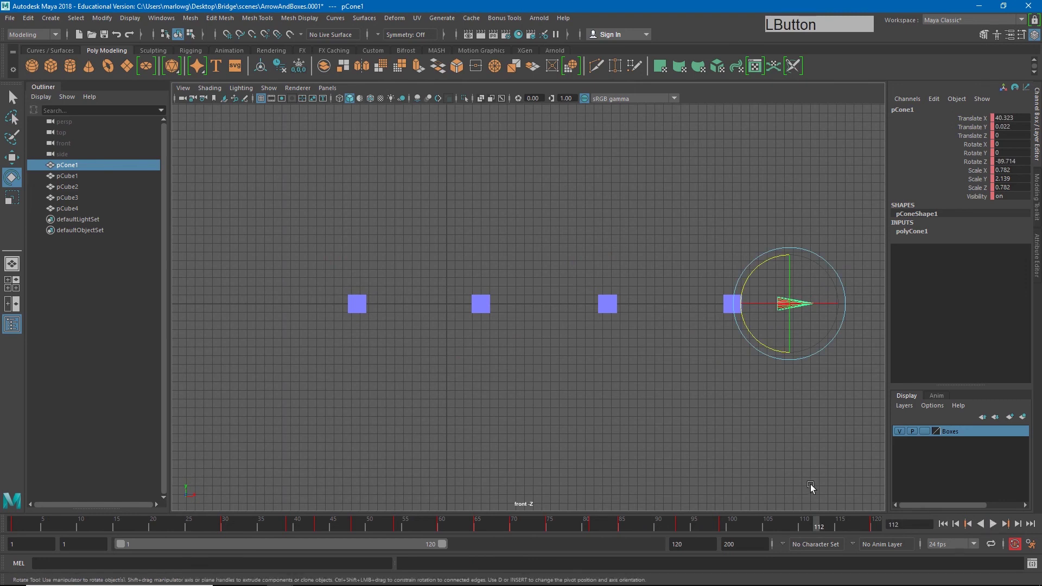